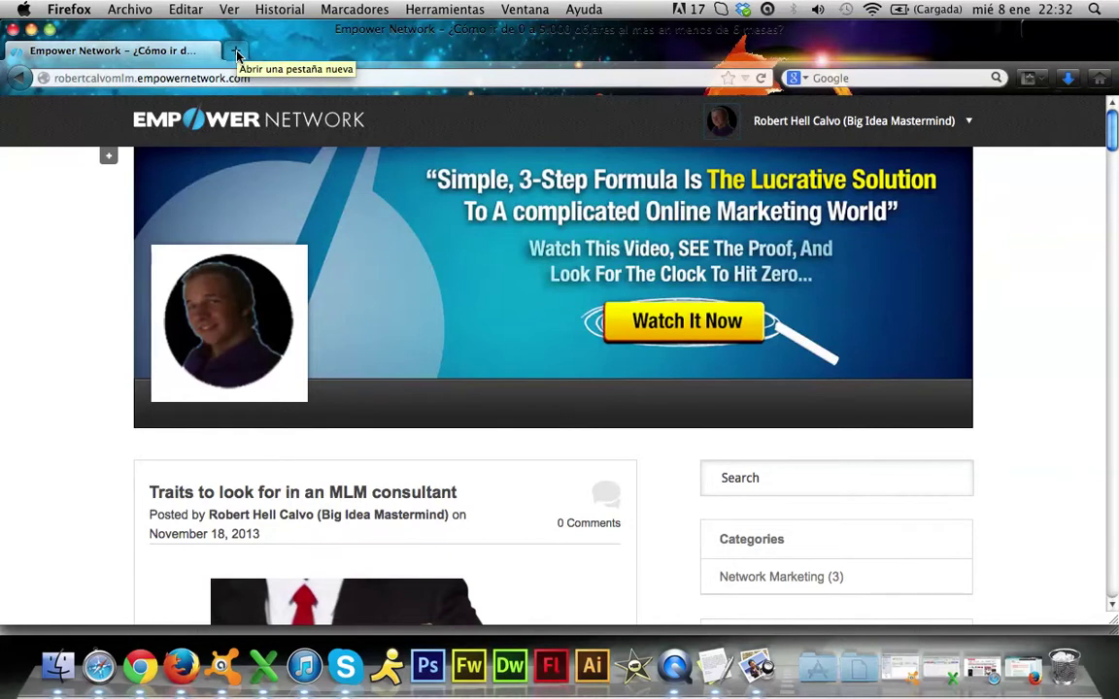
Step: Open equipobimlatino.com in a new tab, view the team site's home page, and close that tab
{"action": "left_click", "coordinate": [237, 55]}
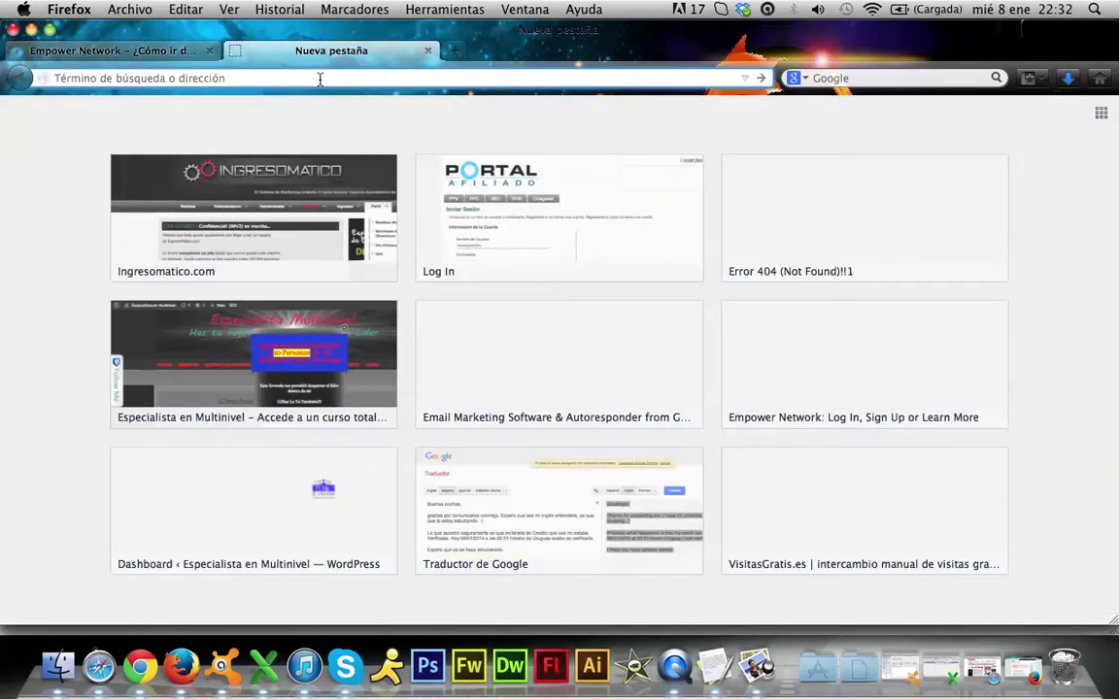
{"action": "type", "text": "eq"}
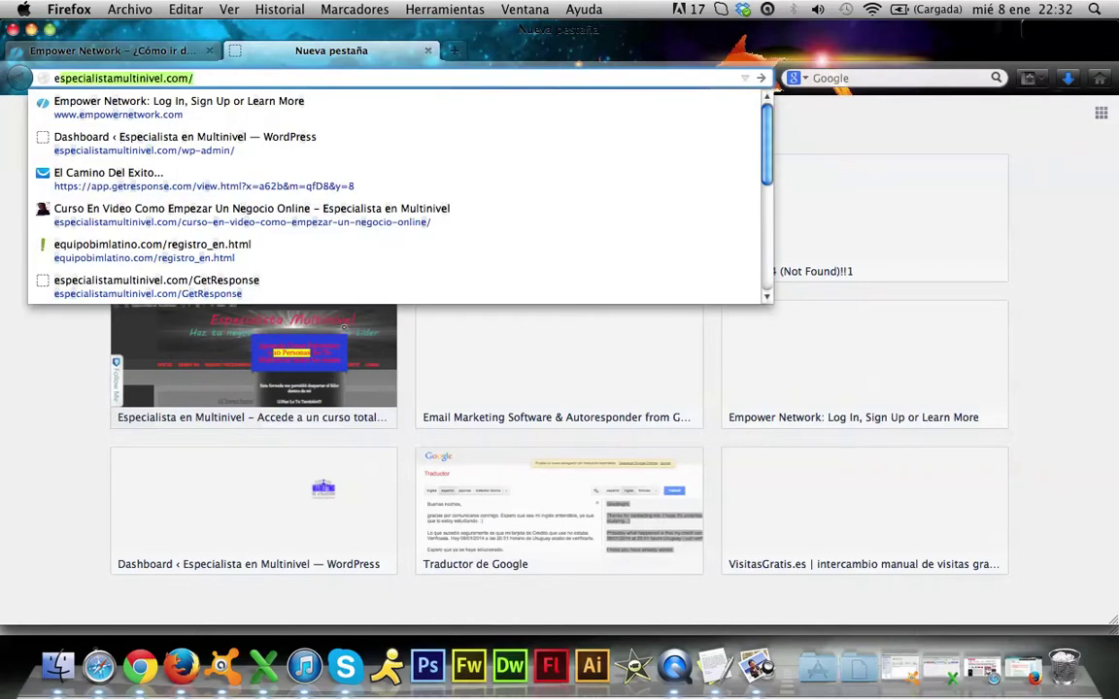
{"action": "key", "text": "Return"}
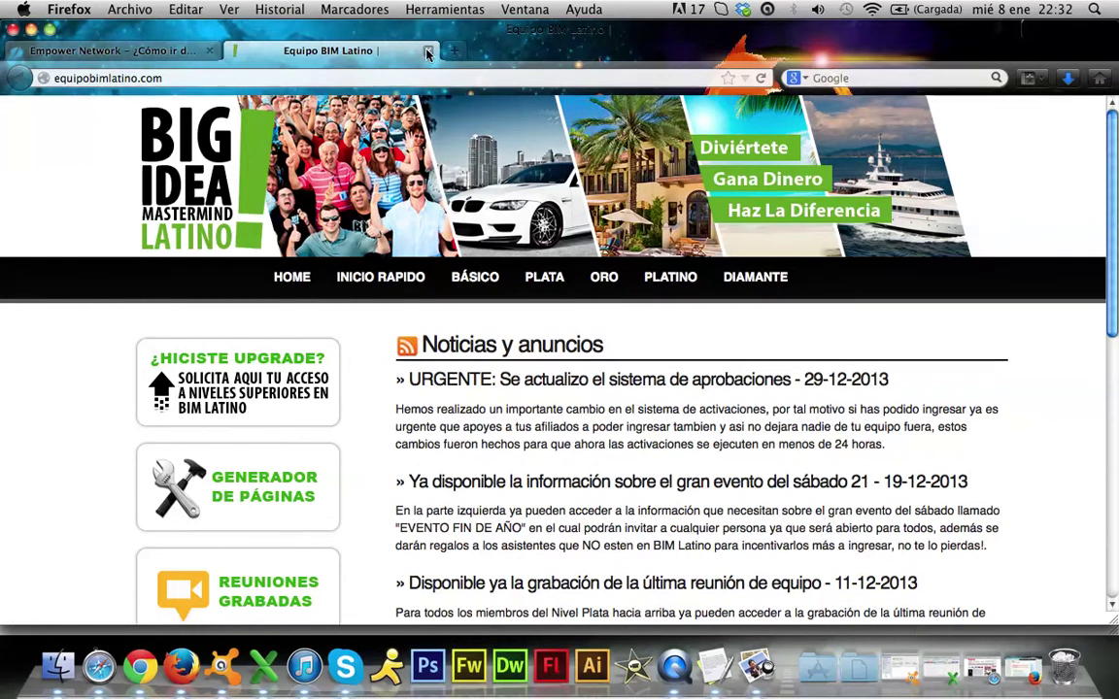
{"action": "middle_click", "coordinate": [389, 47]}
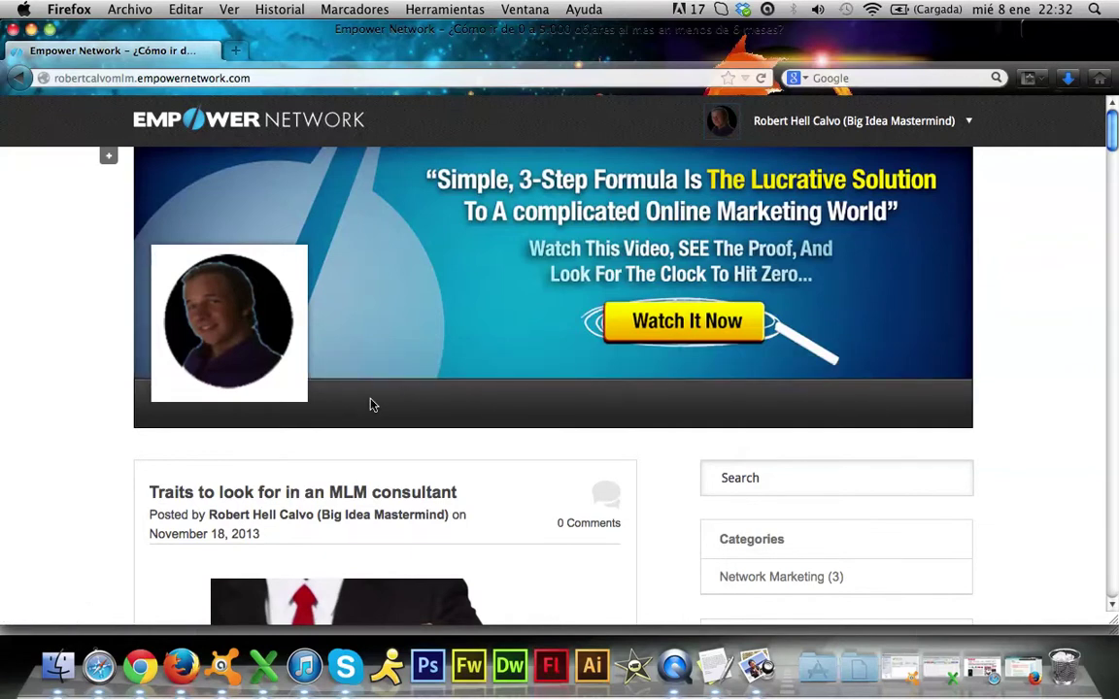
Step: Switch to Finder and look through the Desktop, Downloads, Documents and Pictures folders, including their Negocio subfolders, for the banner images
{"action": "left_click", "coordinate": [58, 653]}
{"action": "left_click", "coordinate": [29, 84]}
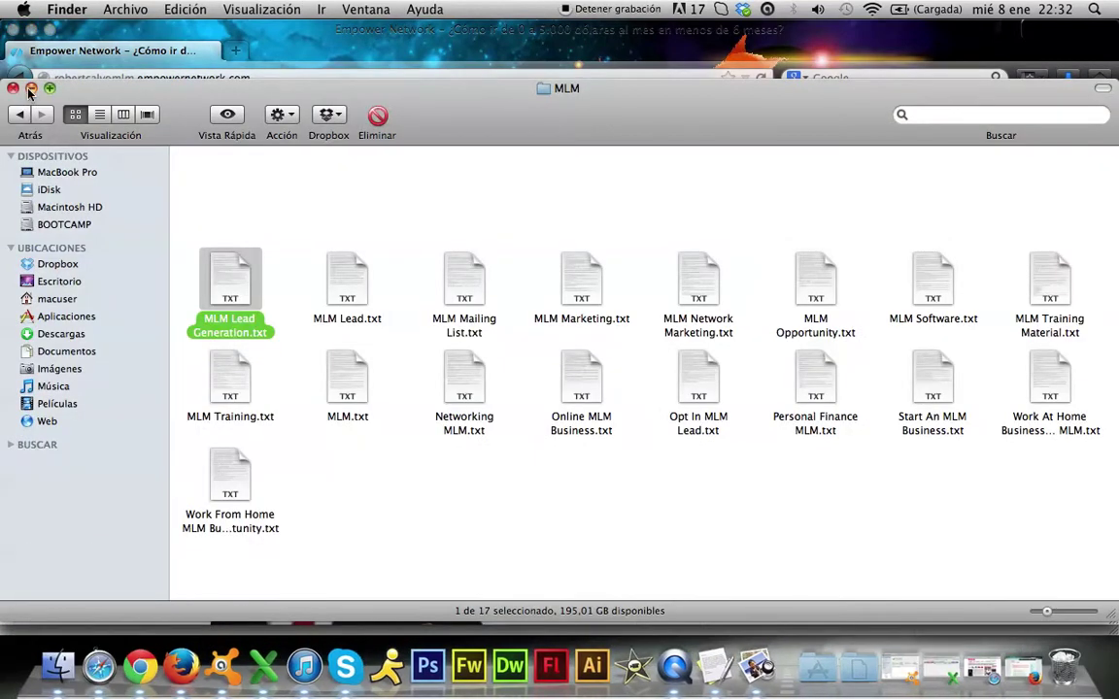
{"action": "left_click", "coordinate": [60, 658]}
{"action": "left_click", "coordinate": [57, 282], "text": "super"}
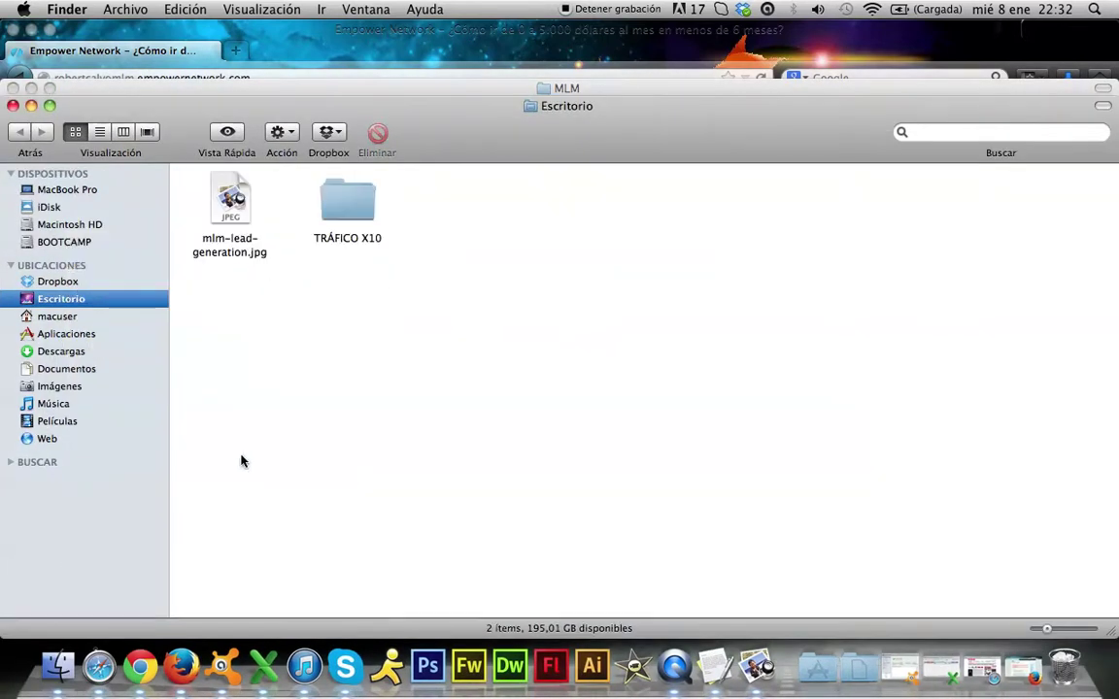
{"action": "left_click", "coordinate": [70, 354]}
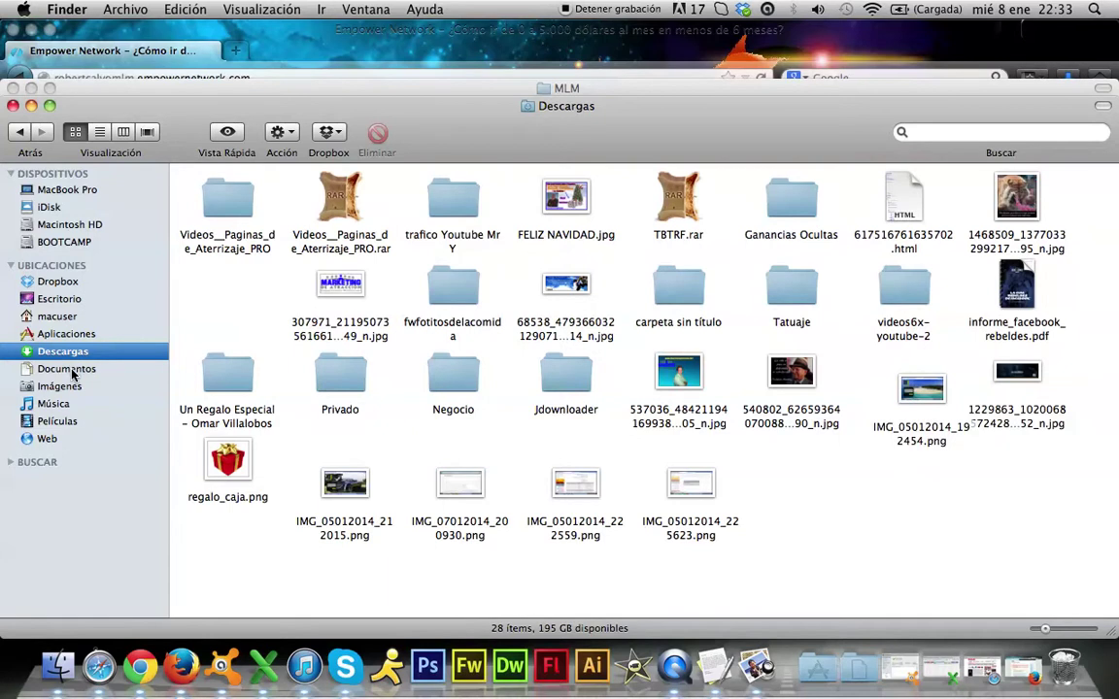
{"action": "left_click", "coordinate": [73, 371]}
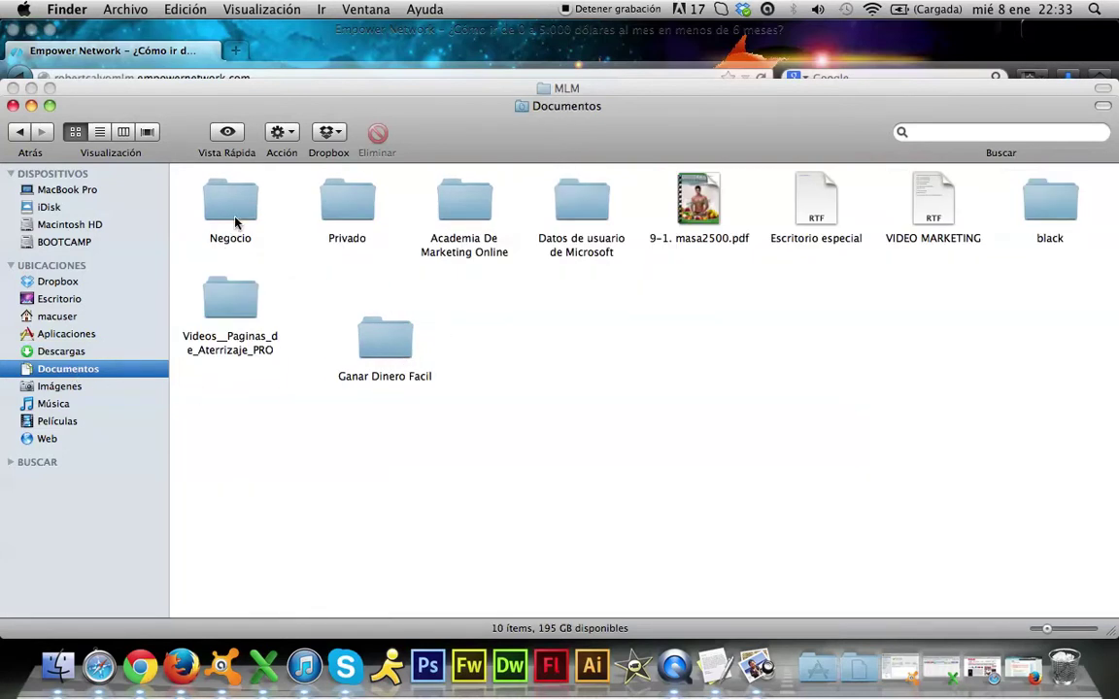
{"action": "double_click", "coordinate": [230, 202]}
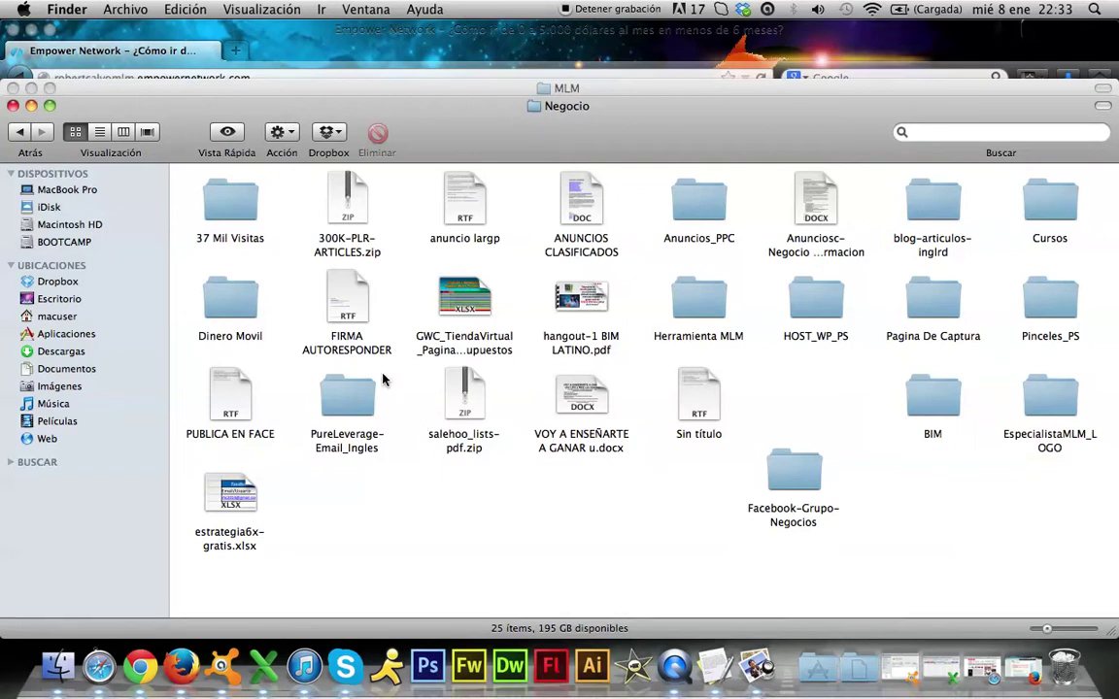
{"action": "double_click", "coordinate": [678, 315]}
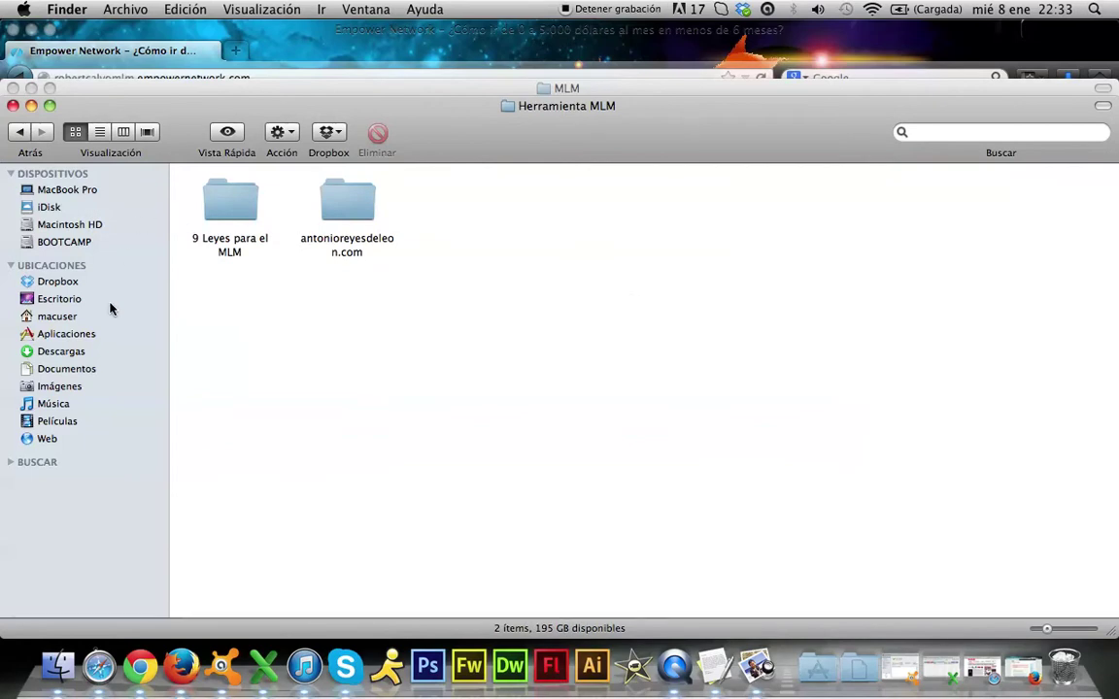
{"action": "left_click", "coordinate": [60, 387]}
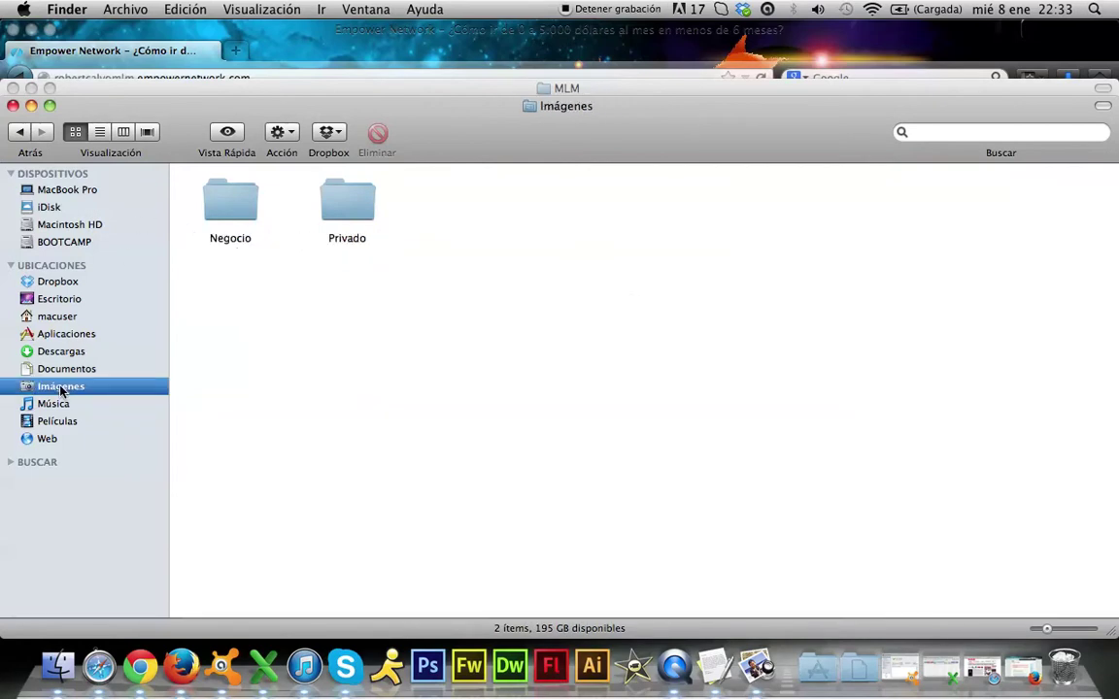
{"action": "double_click", "coordinate": [218, 199]}
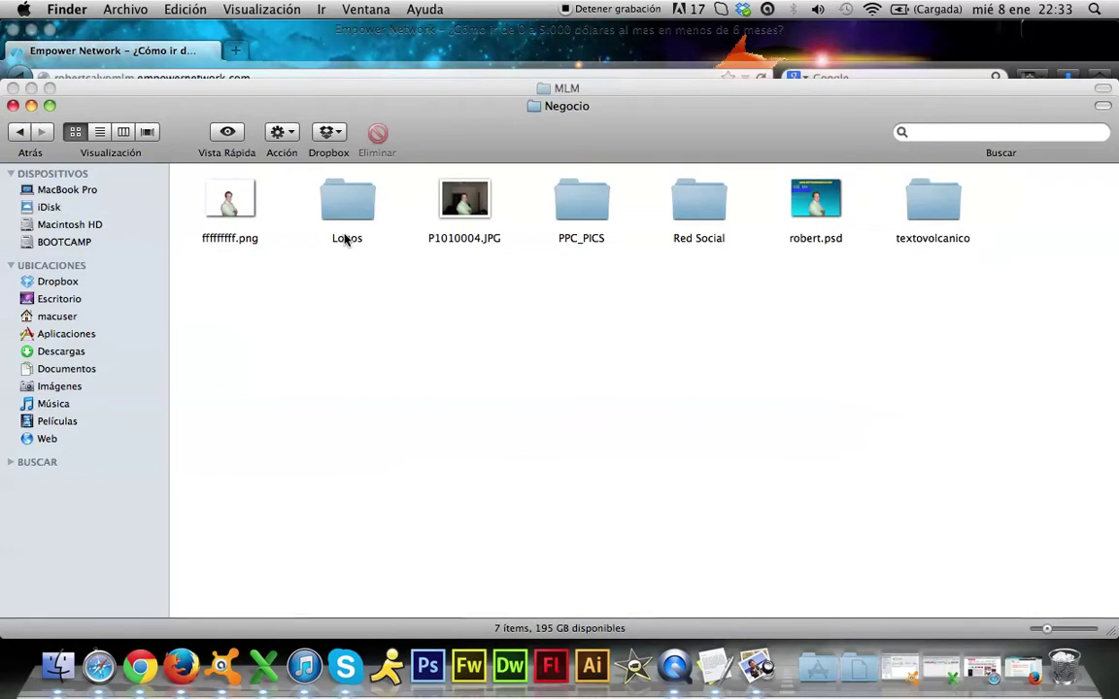
Step: Open the Formula Facil folder inside Negocio in Downloads and check its EmpowerNetwork-banners and material-imagenes folders
{"action": "left_click", "coordinate": [49, 352]}
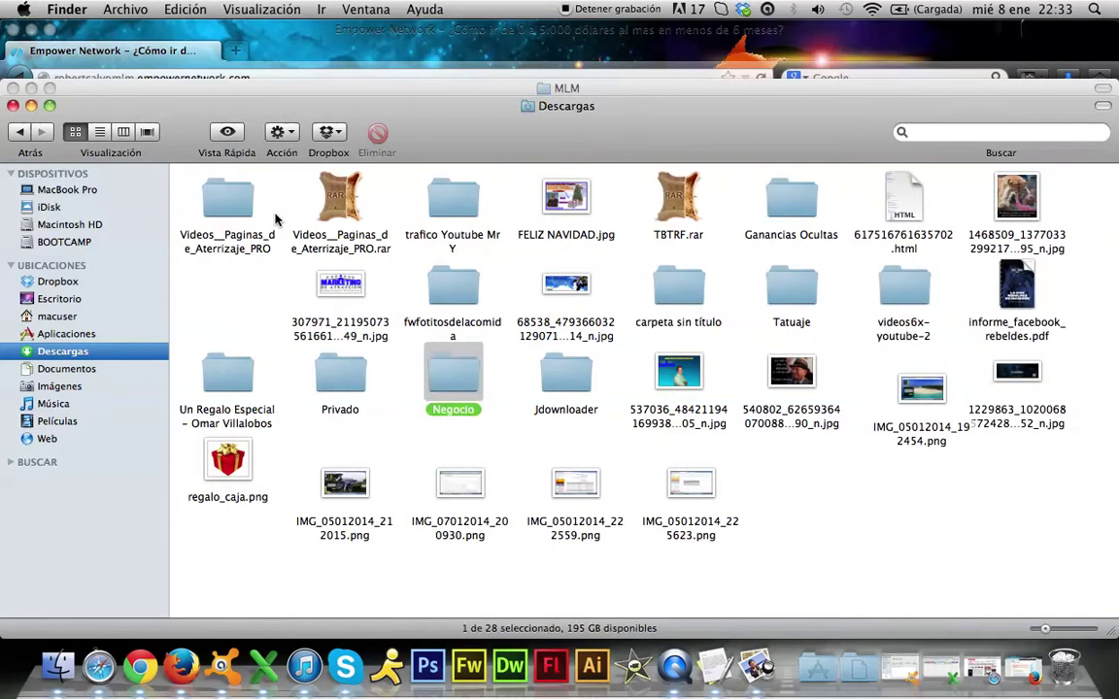
{"action": "double_click", "coordinate": [450, 359]}
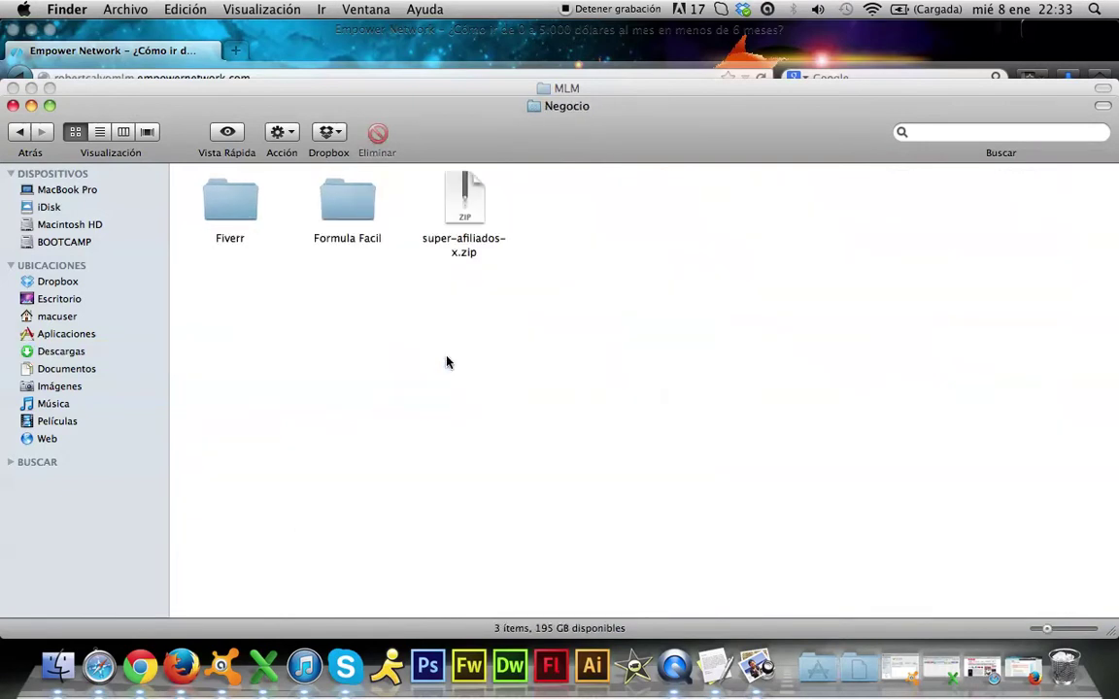
{"action": "double_click", "coordinate": [352, 204]}
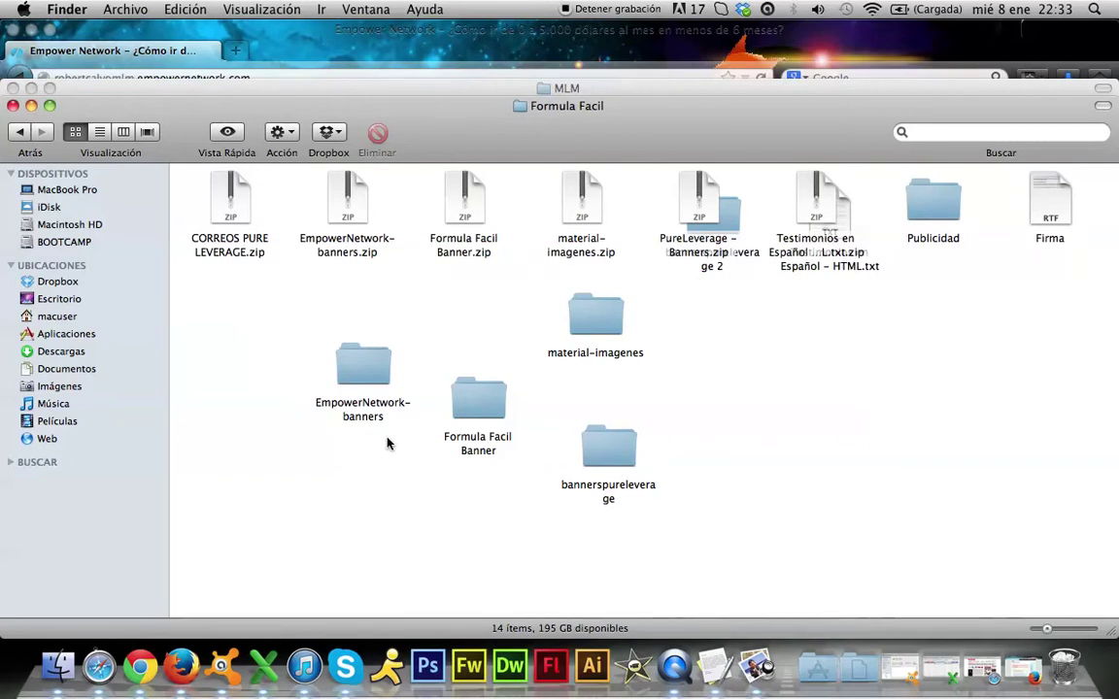
{"action": "double_click", "coordinate": [372, 367]}
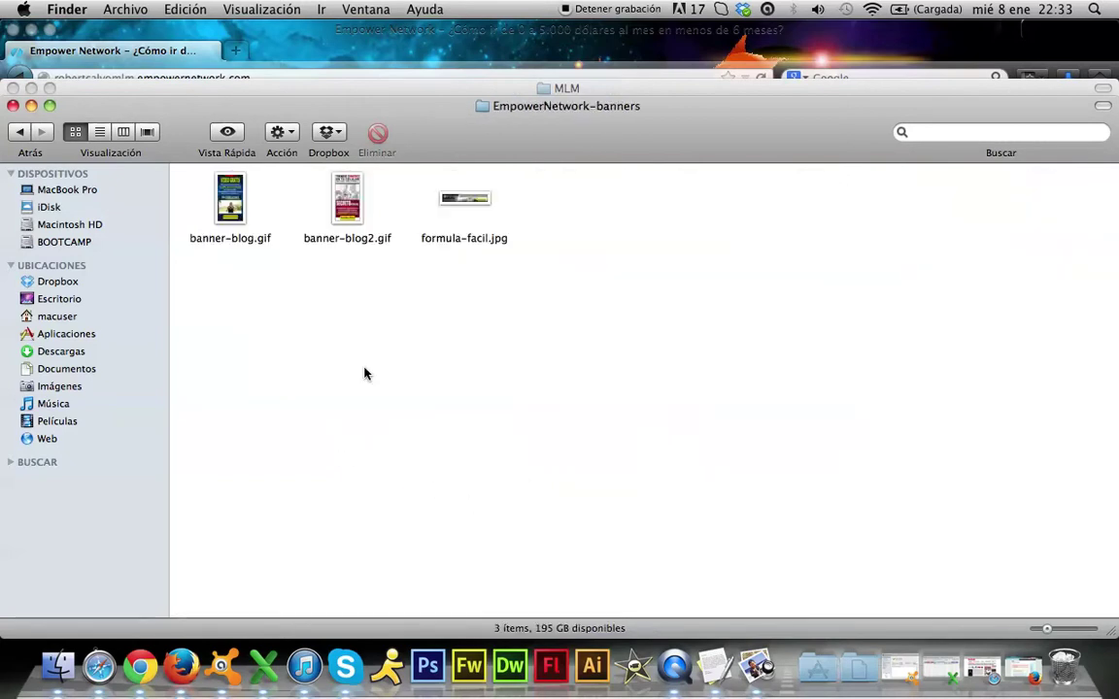
{"action": "left_click", "coordinate": [22, 133]}
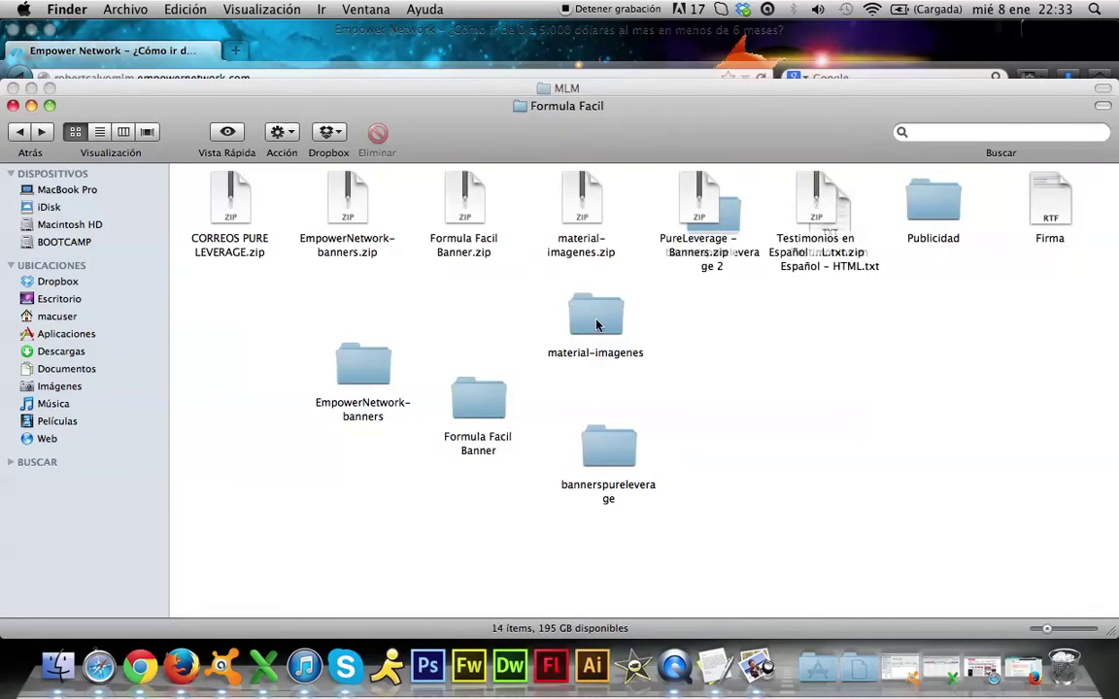
{"action": "double_click", "coordinate": [597, 326]}
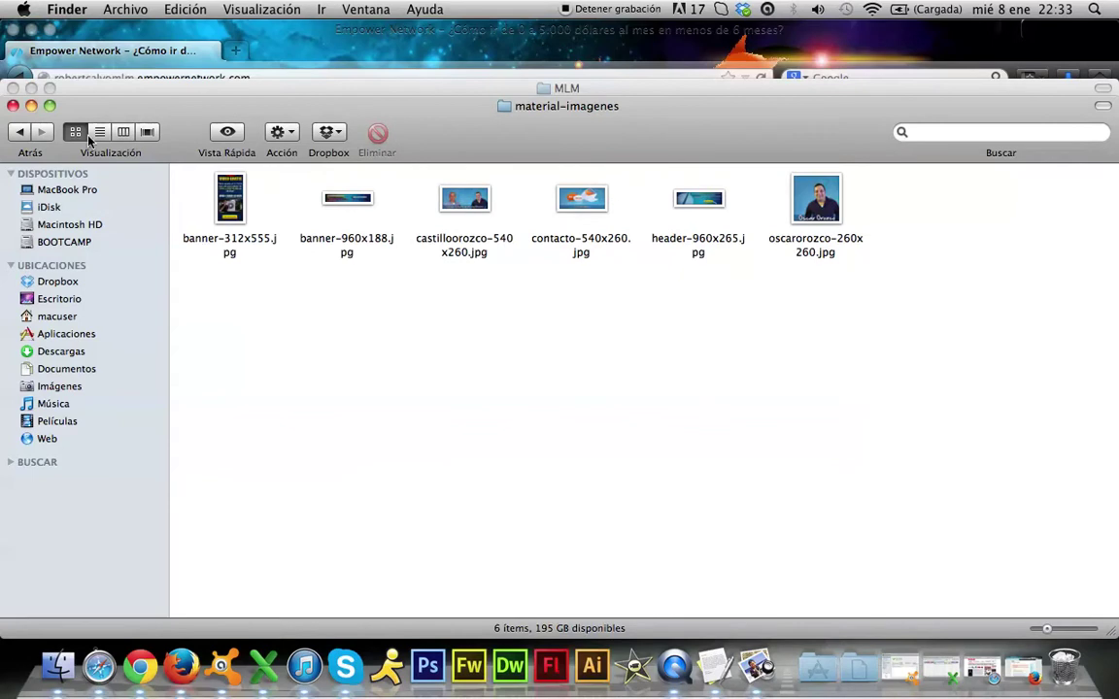
Step: Move the material-imagenes folder from Formula Facil to the desktop and put away the Finder windows
{"action": "left_click", "coordinate": [20, 131]}
{"action": "left_click_drag", "start_coordinate": [600, 331], "coordinate": [82, 301]}
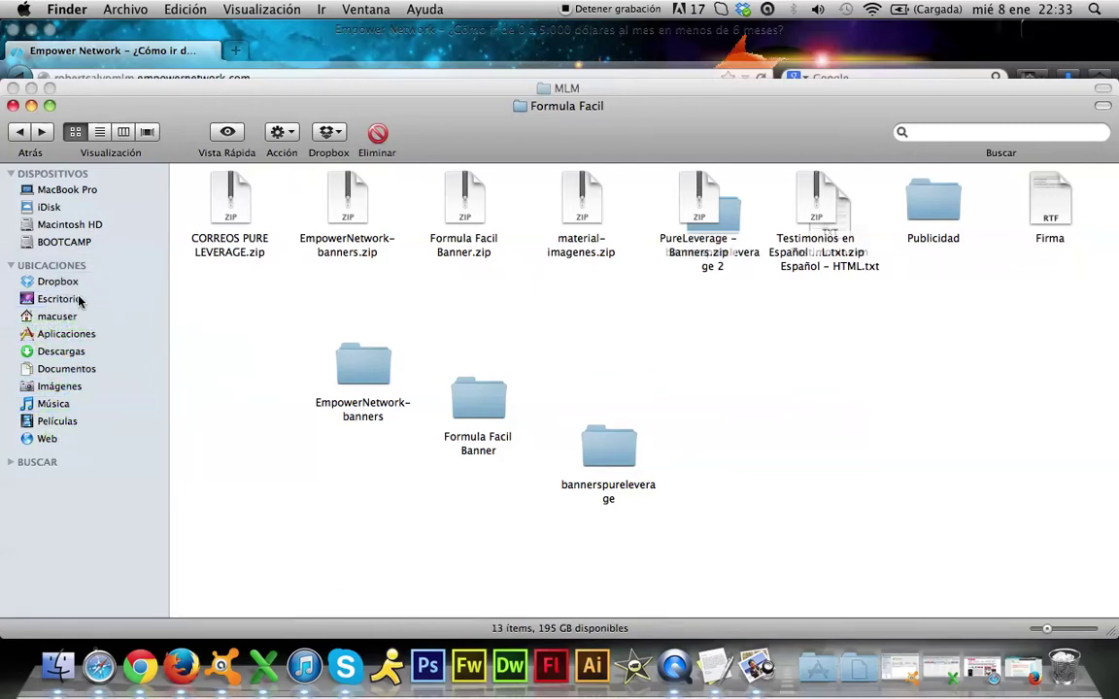
{"action": "left_click", "coordinate": [31, 88]}
{"action": "left_click", "coordinate": [13, 106]}
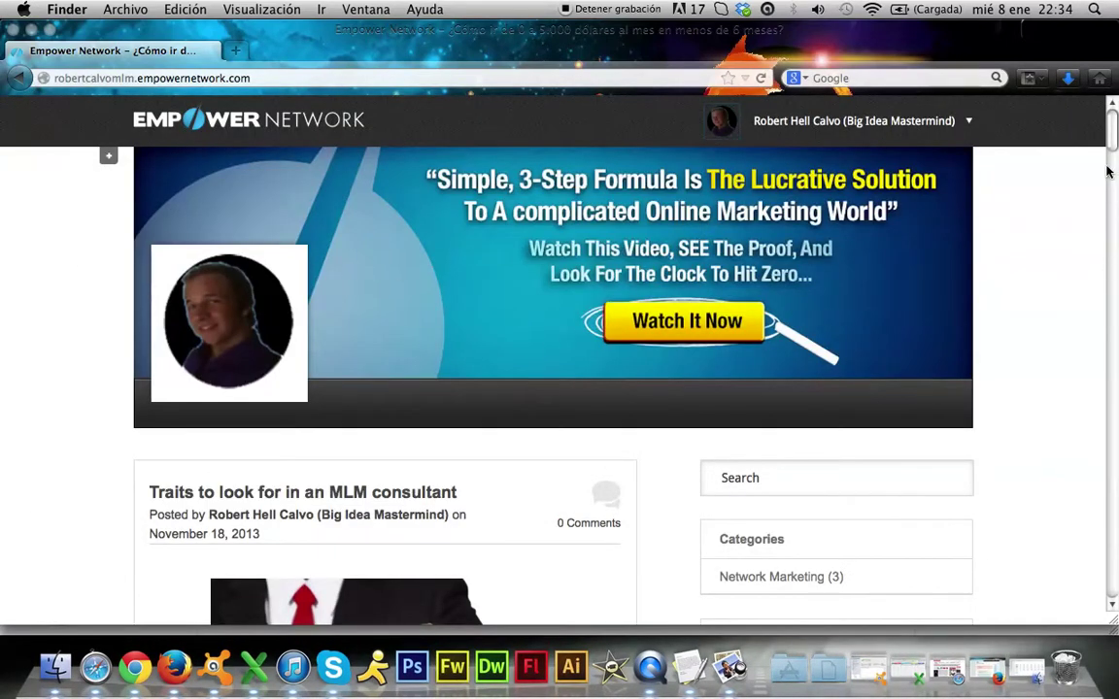
Step: Switch to Firefox and upload header-960x265.jpg from the desktop's material-imagenes folder as the blog's header banner image
{"action": "left_click", "coordinate": [841, 332]}
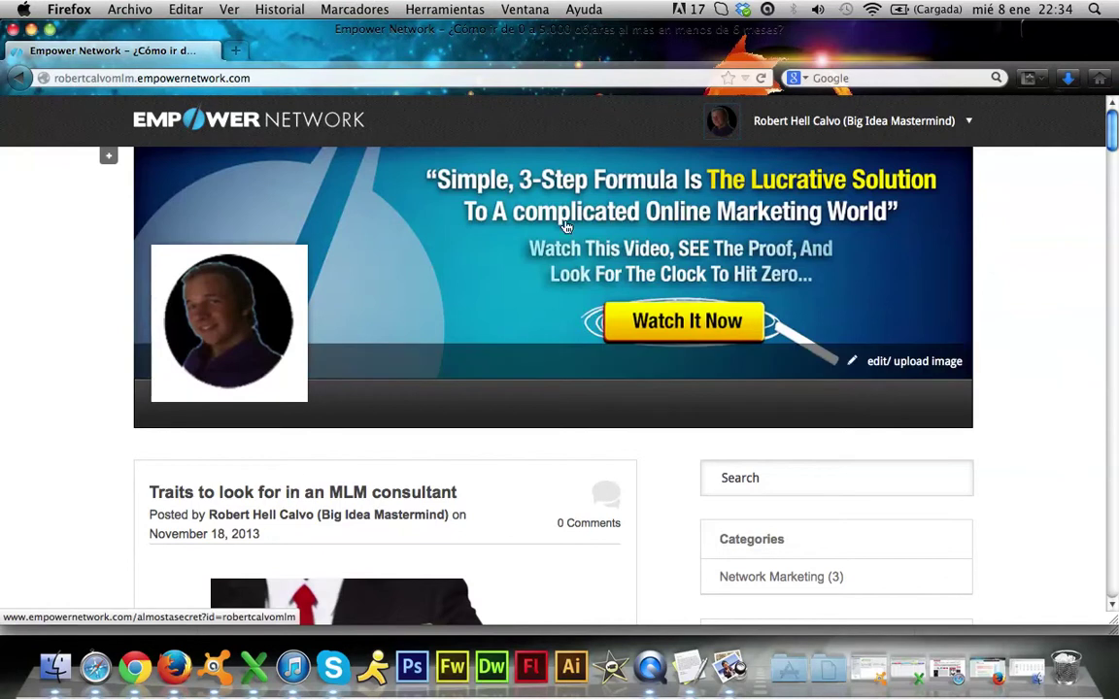
{"action": "left_click", "coordinate": [884, 371]}
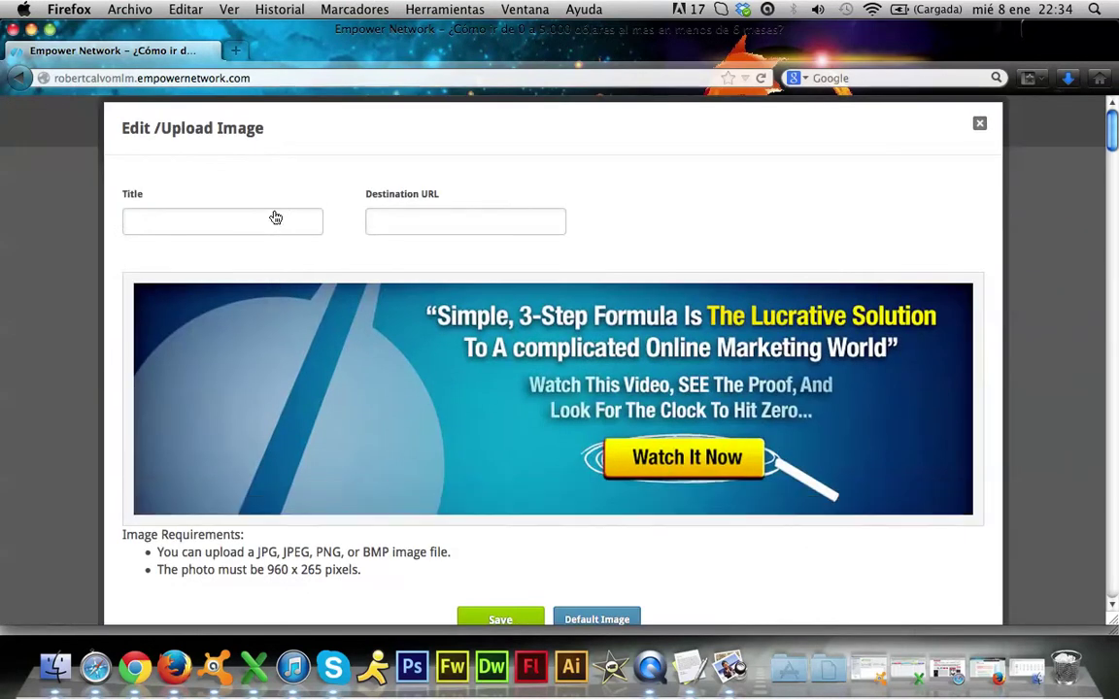
{"action": "triple_click", "coordinate": [406, 131]}
{"action": "left_click", "coordinate": [399, 134]}
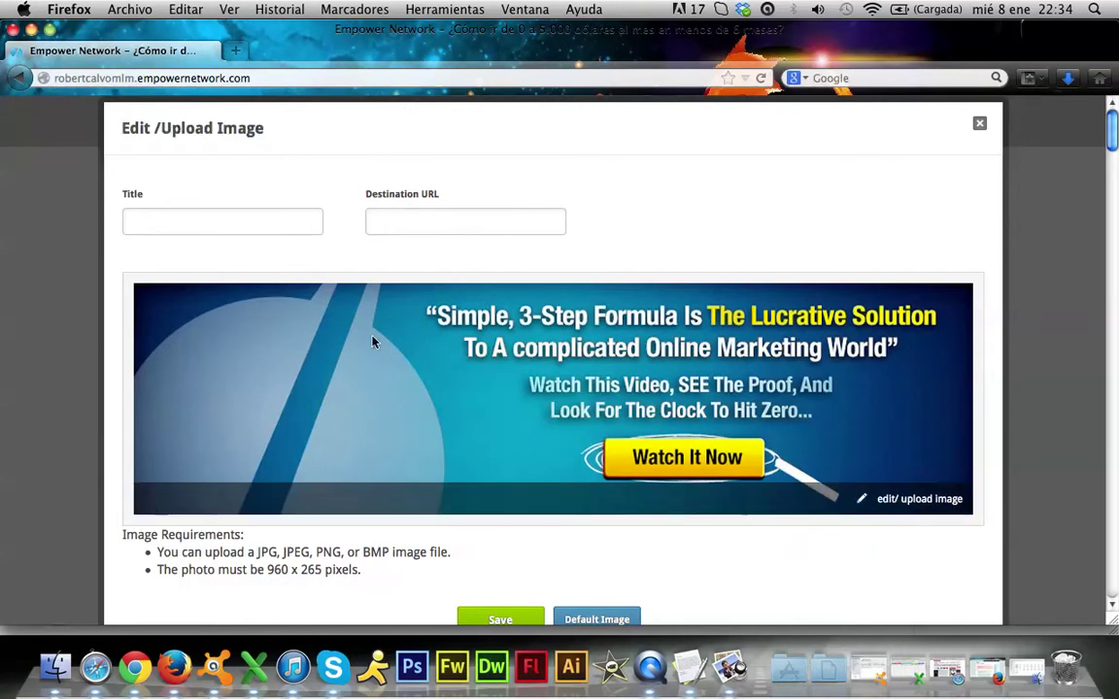
{"action": "mouse_move", "coordinate": [589, 423]}
{"action": "left_click", "coordinate": [894, 499]}
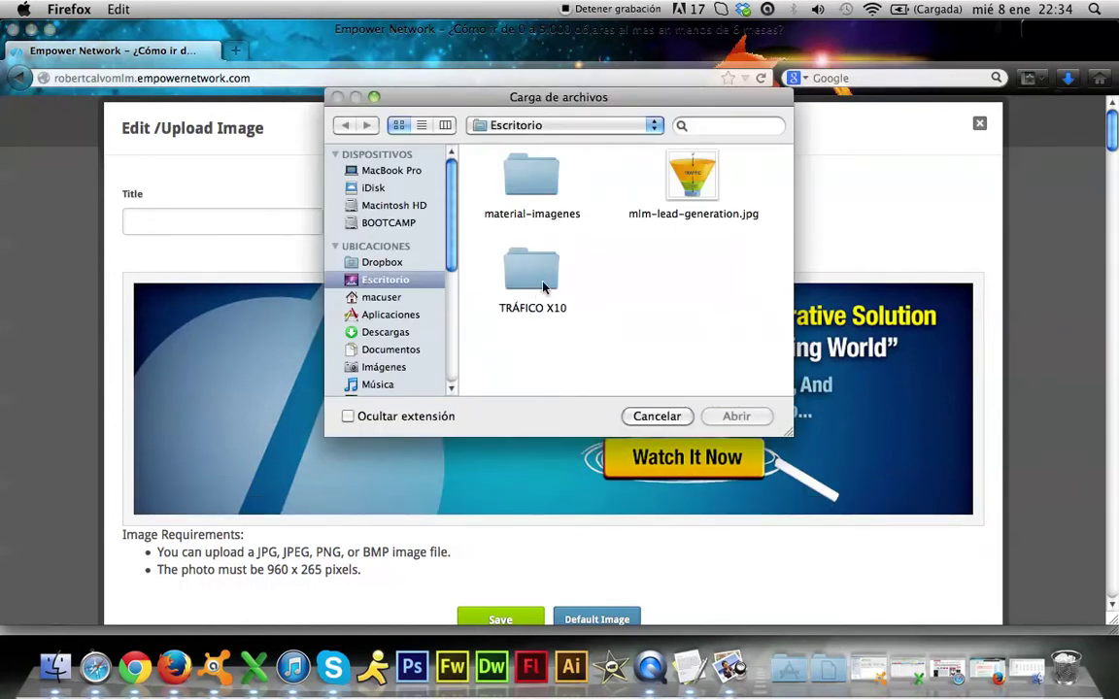
{"action": "double_click", "coordinate": [474, 163]}
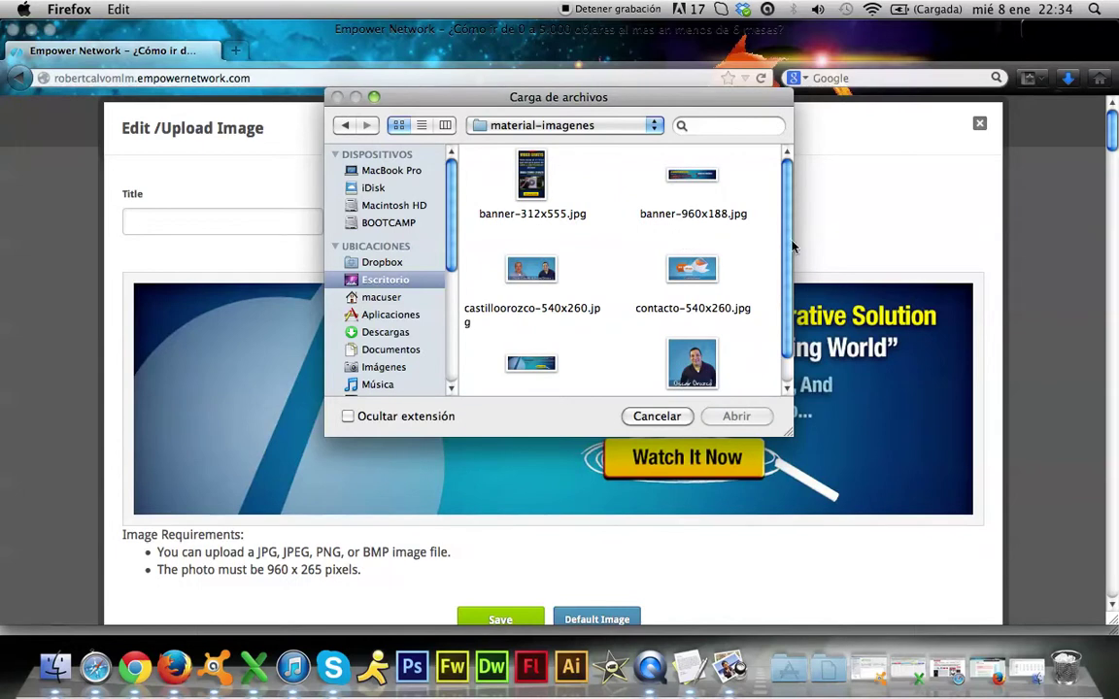
{"action": "double_click", "coordinate": [486, 315]}
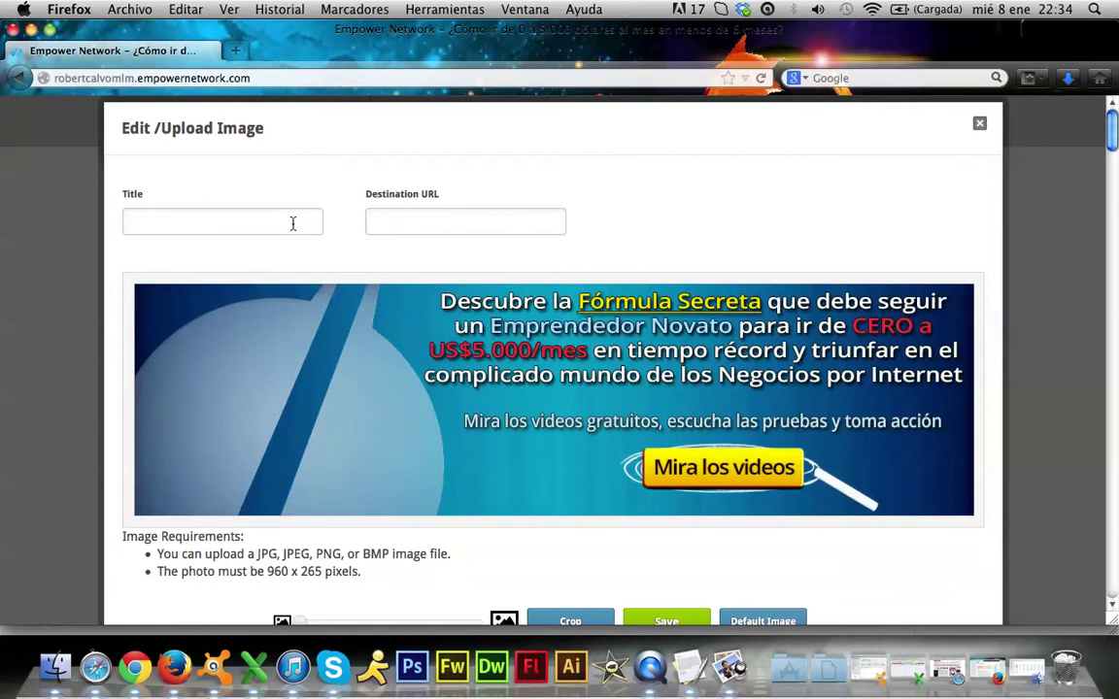
Step: Set the banner's title to "Como ir desde 0 a 5.000 USD en menos de 90 días!"
{"action": "type", "text": "Como"}
{"action": "type", "text": "ir desde 0 a 5.000 USD en menos de 90 dái"}
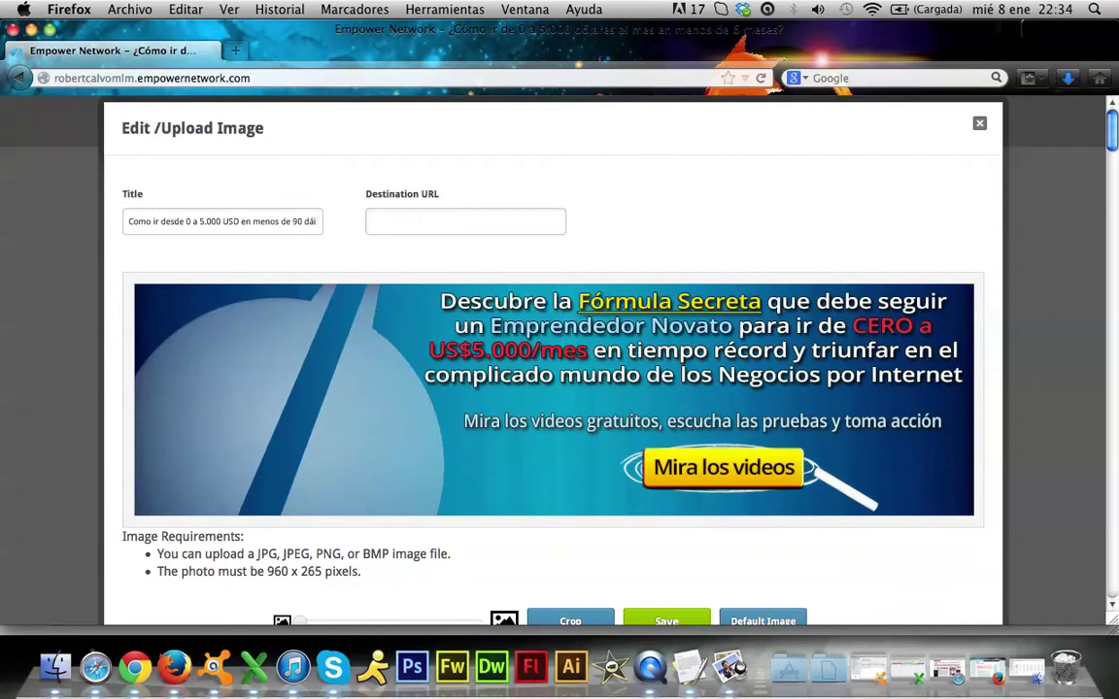
{"action": "type", "text": "s!"}
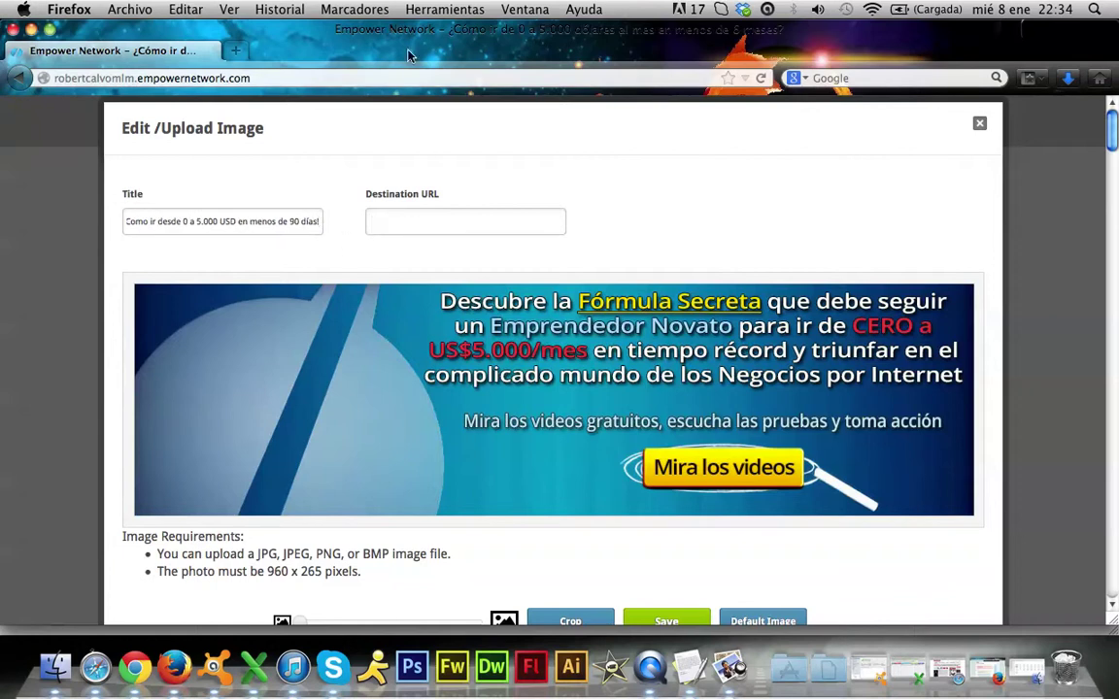
Step: Open equipobimlatino.com in a new tab, go to its page generator, and copy the Landing Page 1 link
{"action": "key", "text": "super+t"}
{"action": "type", "text": "equipobimlatino.com/"}
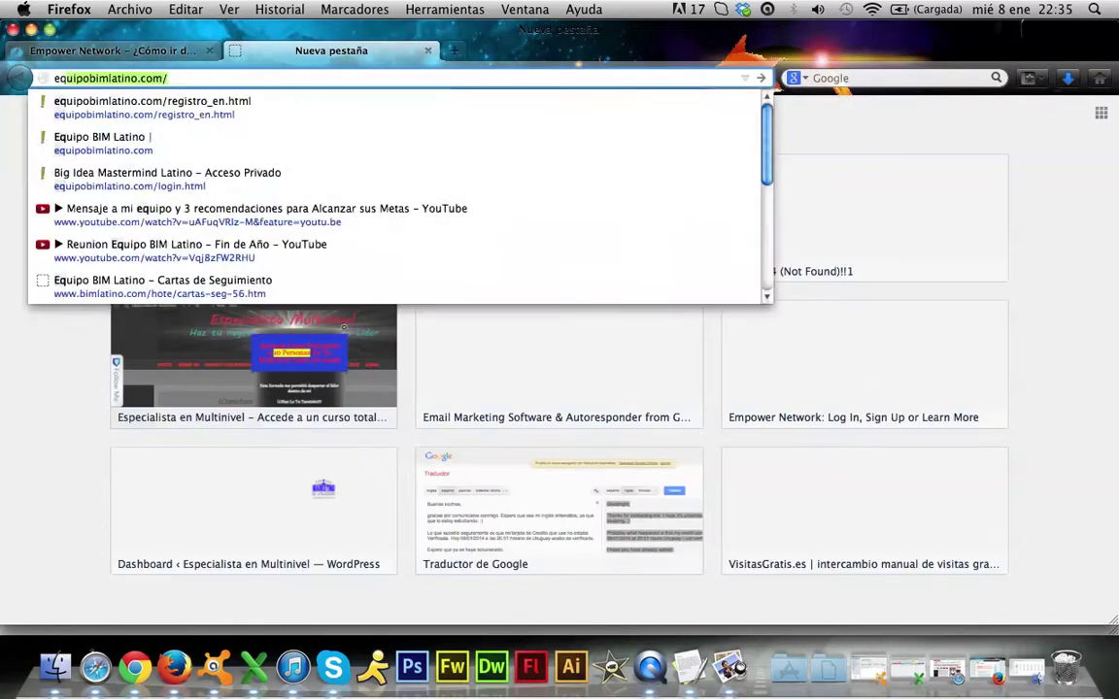
{"action": "key", "text": "Return"}
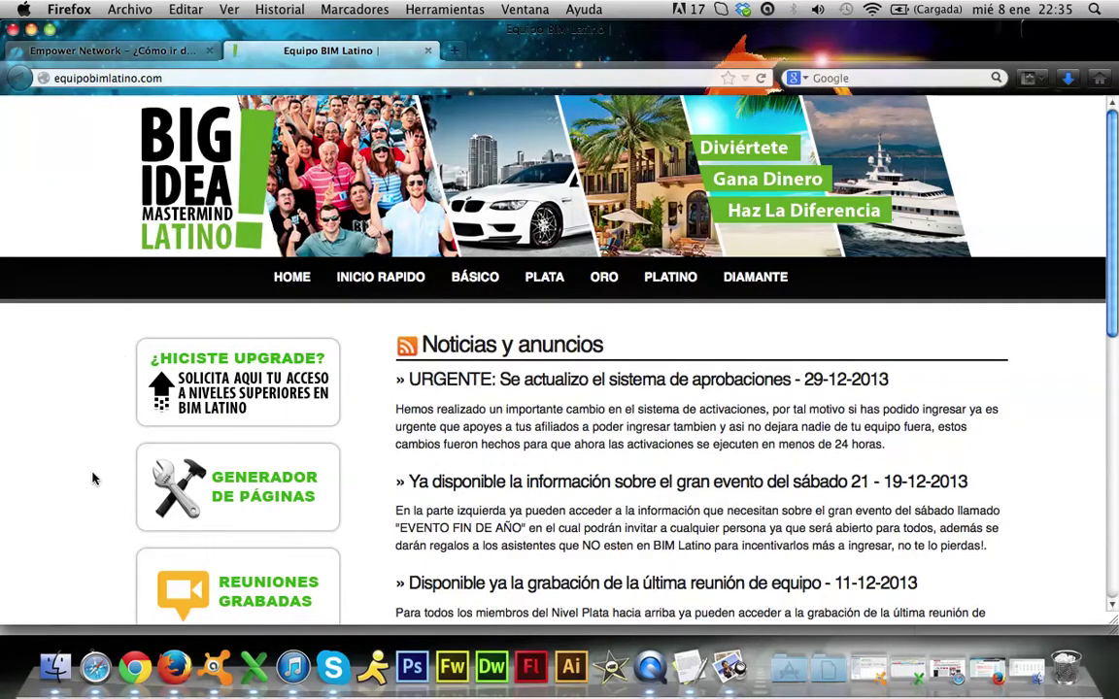
{"action": "left_click", "coordinate": [265, 445]}
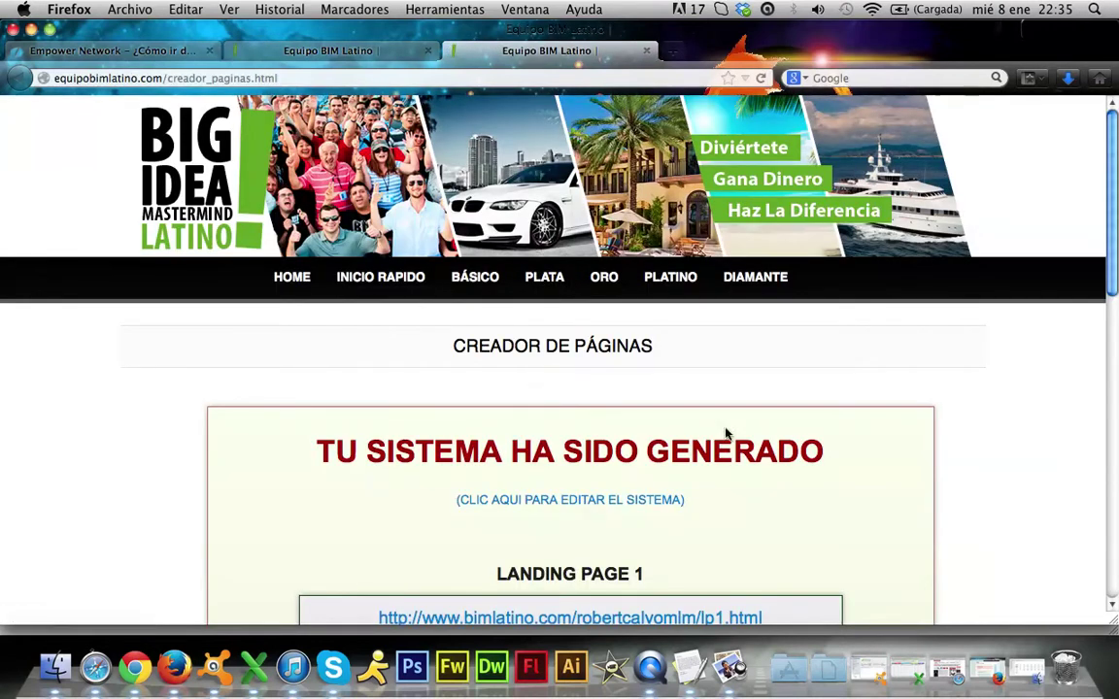
{"action": "scroll", "coordinate": [1003, 366], "scroll_direction": "down", "scroll_amount": 5}
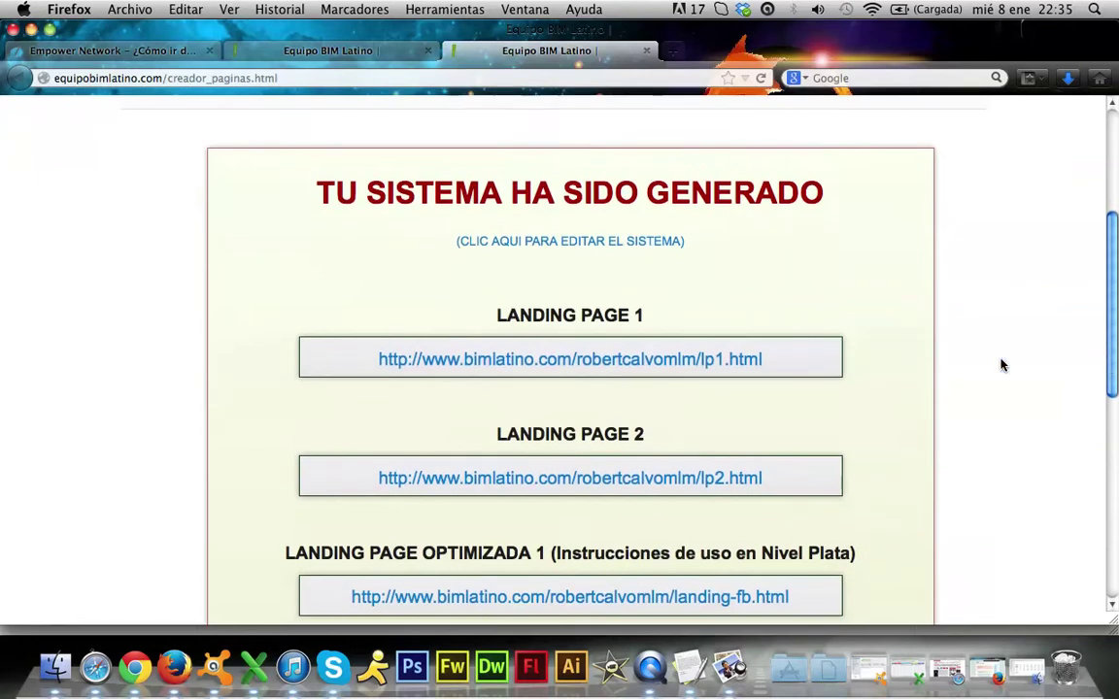
{"action": "left_click_drag", "start_coordinate": [744, 358], "coordinate": [349, 367]}
{"action": "key", "text": "super+c"}
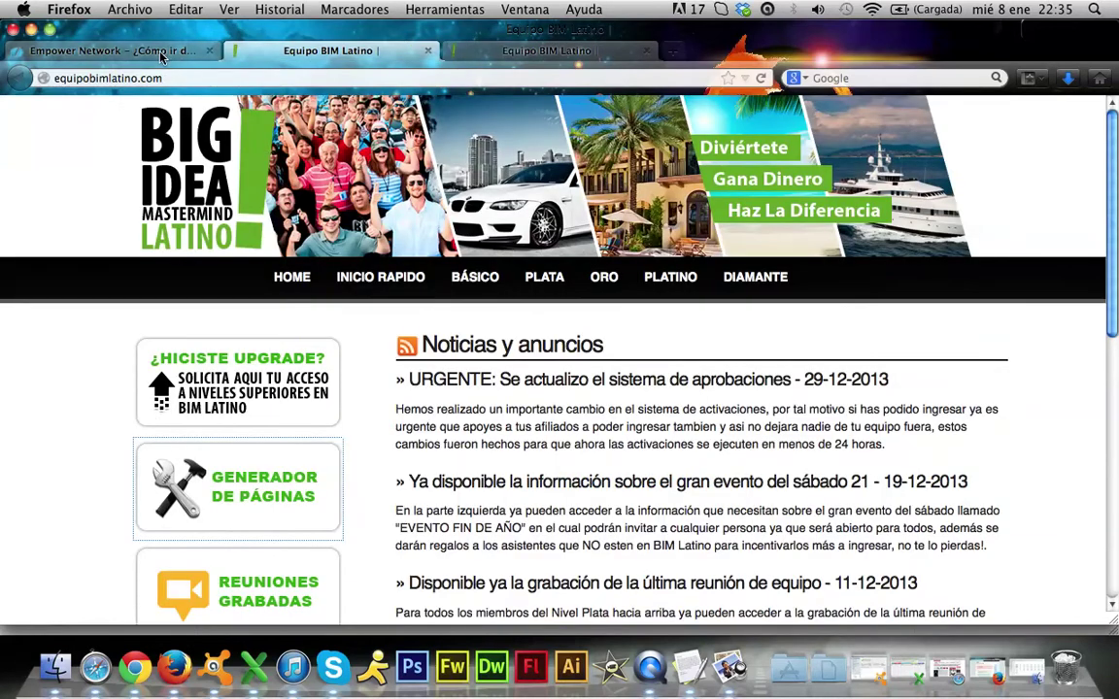
Step: Paste the copied Landing Page 1 link as the header banner's destination URL on the Empower Network blog
{"action": "left_click", "coordinate": [117, 51]}
{"action": "left_click", "coordinate": [412, 229]}
{"action": "key", "text": "super+v"}
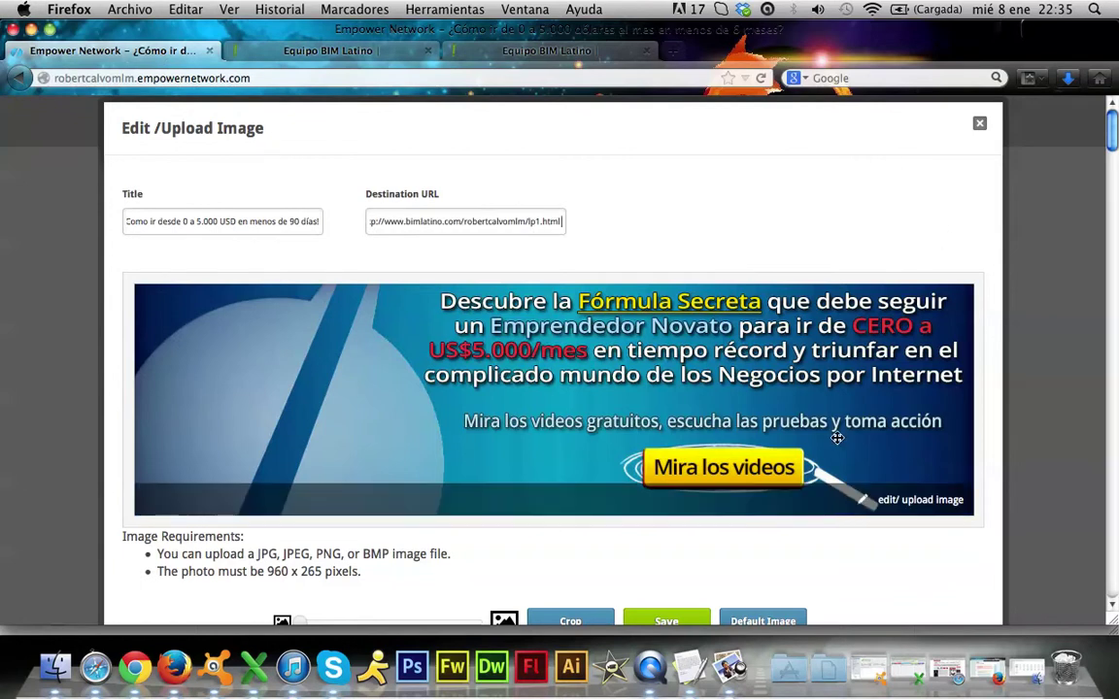
{"action": "scroll", "coordinate": [1112, 144], "scroll_direction": "down", "scroll_amount": 3}
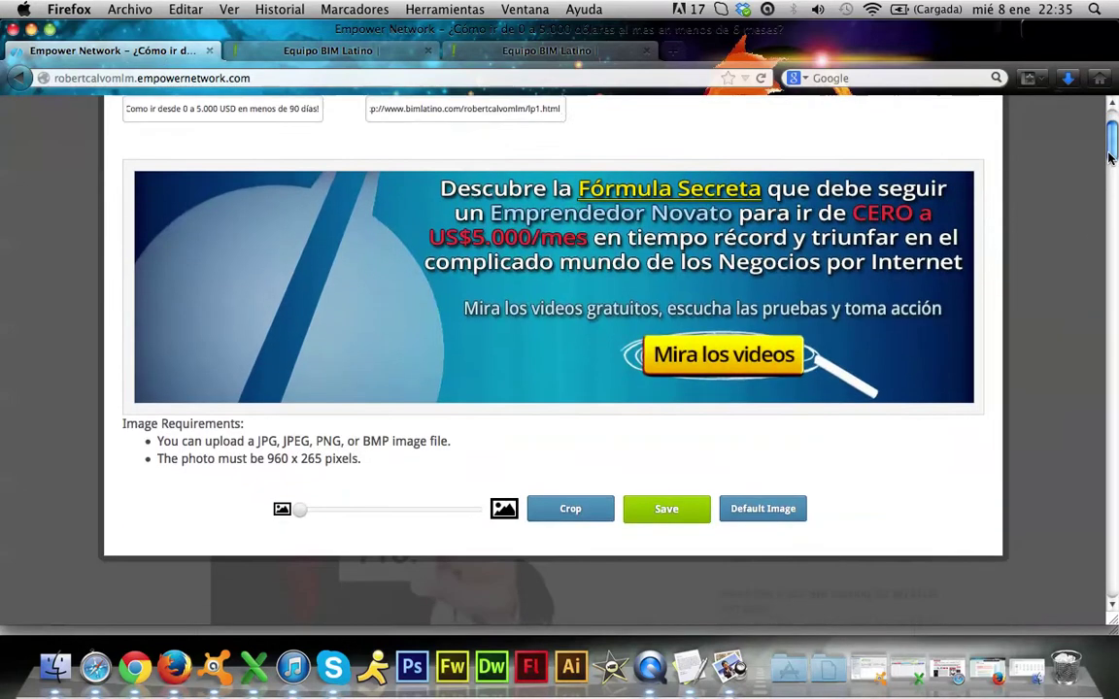
{"action": "left_click", "coordinate": [677, 501]}
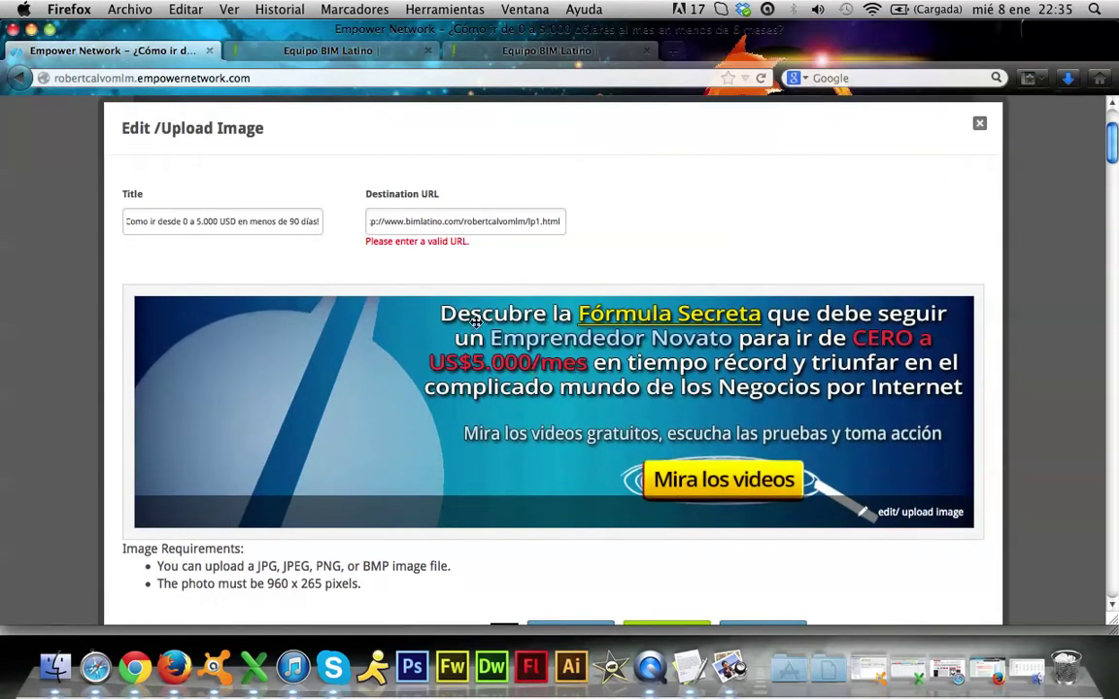
{"action": "left_click_drag", "start_coordinate": [384, 221], "coordinate": [294, 220]}
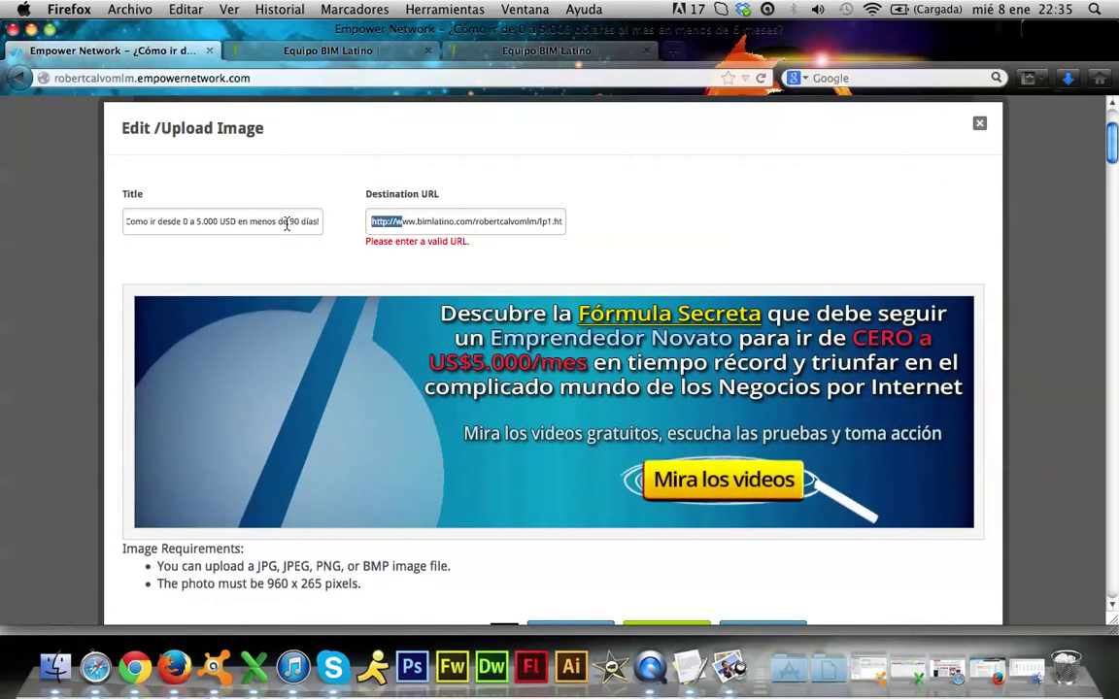
{"action": "left_click", "coordinate": [389, 223]}
{"action": "left_click_drag", "start_coordinate": [396, 222], "coordinate": [298, 224]}
{"action": "key", "text": "super+c"}
{"action": "left_click", "coordinate": [512, 229]}
{"action": "left_click", "coordinate": [396, 223]}
{"action": "key", "text": "super+v"}
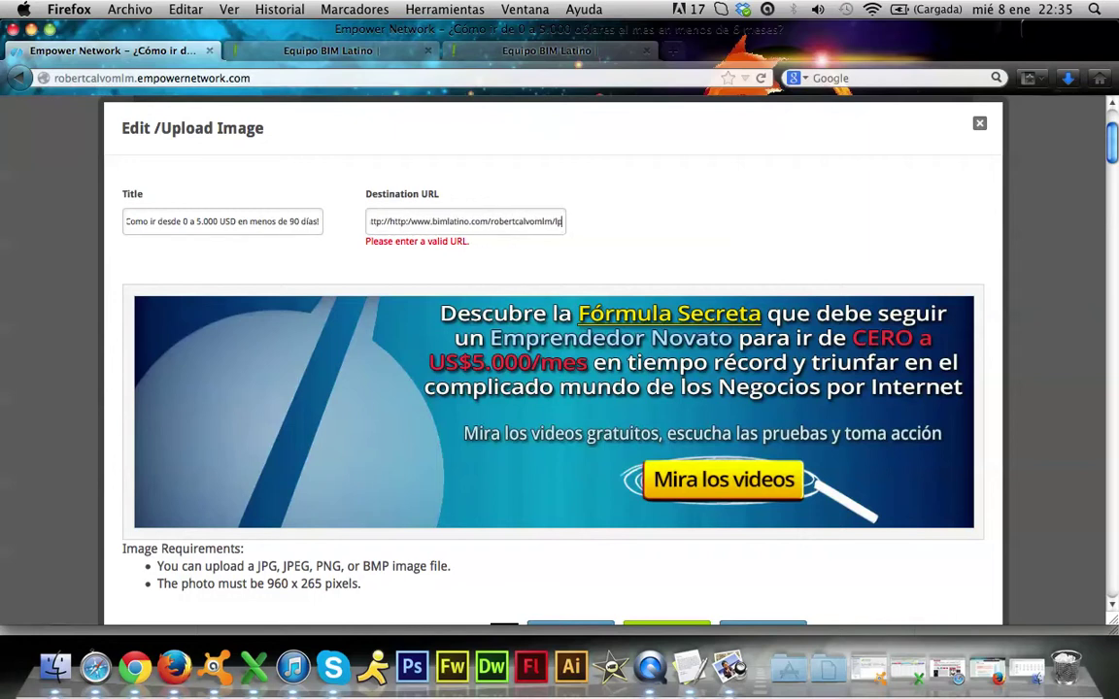
Step: Clear the header banner's destination URL and re-enter the Landing Page 1 link without a trailing space
{"action": "key", "text": "super+a"}
{"action": "key", "text": "BackSpace"}
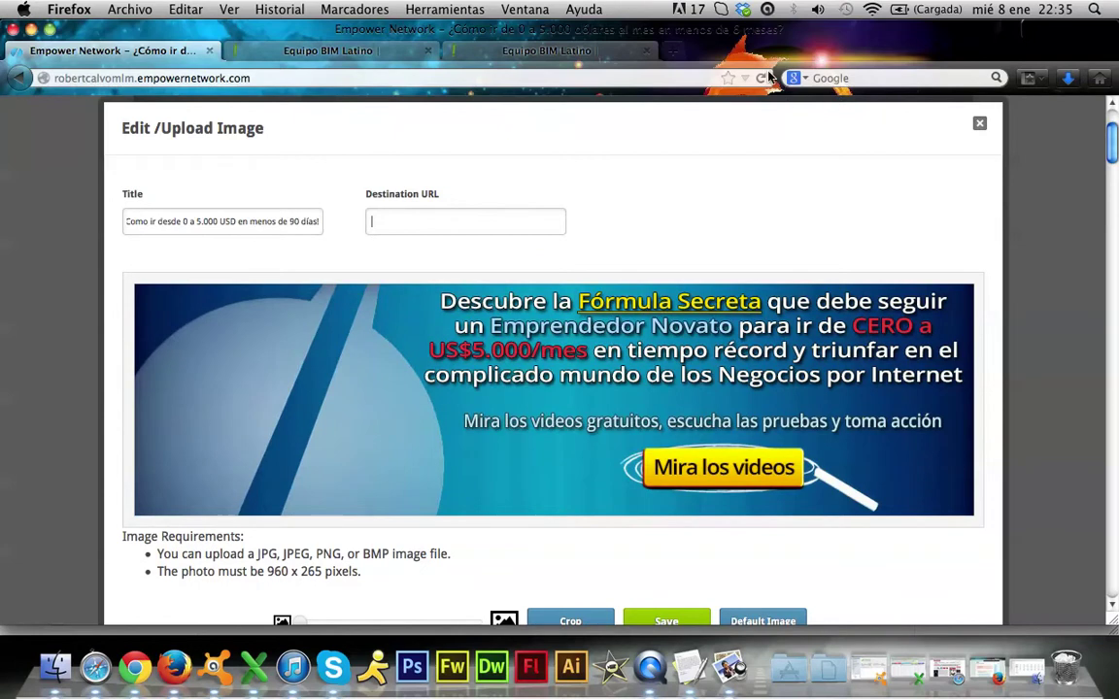
{"action": "left_click", "coordinate": [588, 54]}
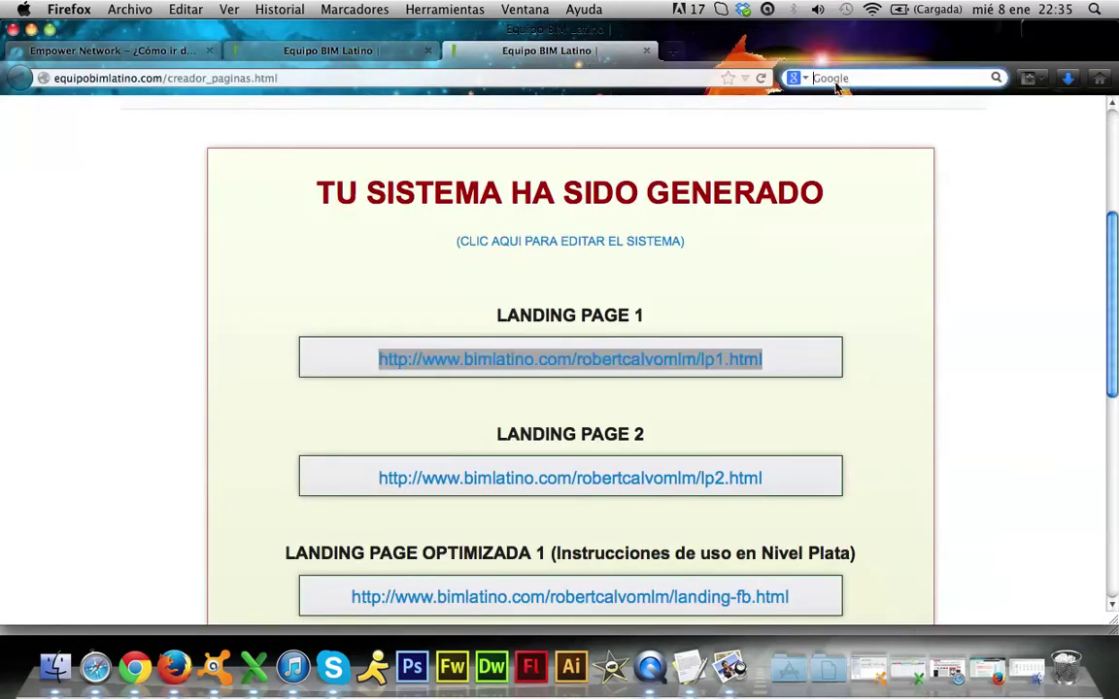
{"action": "left_click", "coordinate": [685, 80]}
{"action": "type", "text": "http://www.bimlatino.com/robertcalvomlm/lp1.html"}
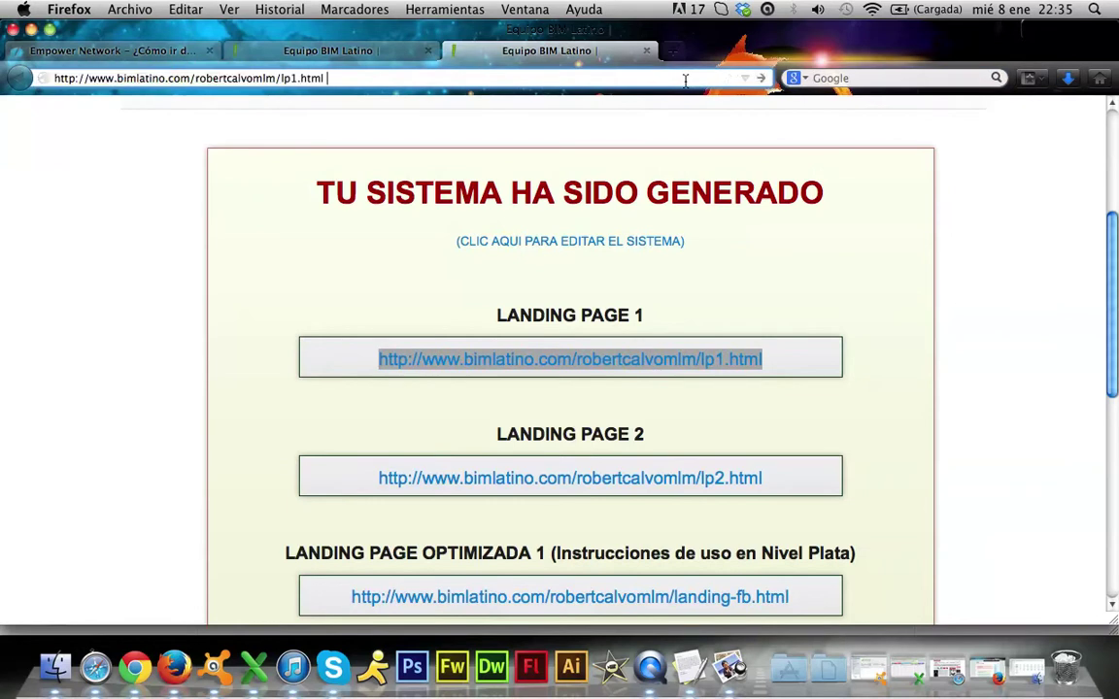
{"action": "left_click", "coordinate": [87, 81], "text": "shift"}
{"action": "left_click", "coordinate": [238, 52]}
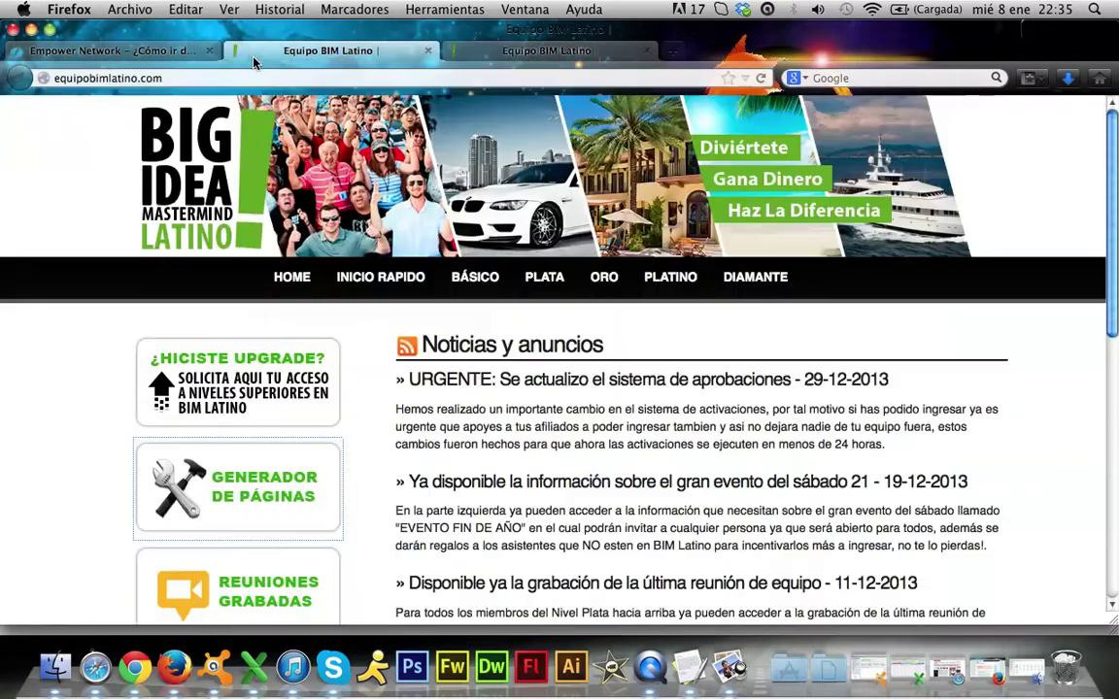
{"action": "left_click", "coordinate": [111, 53]}
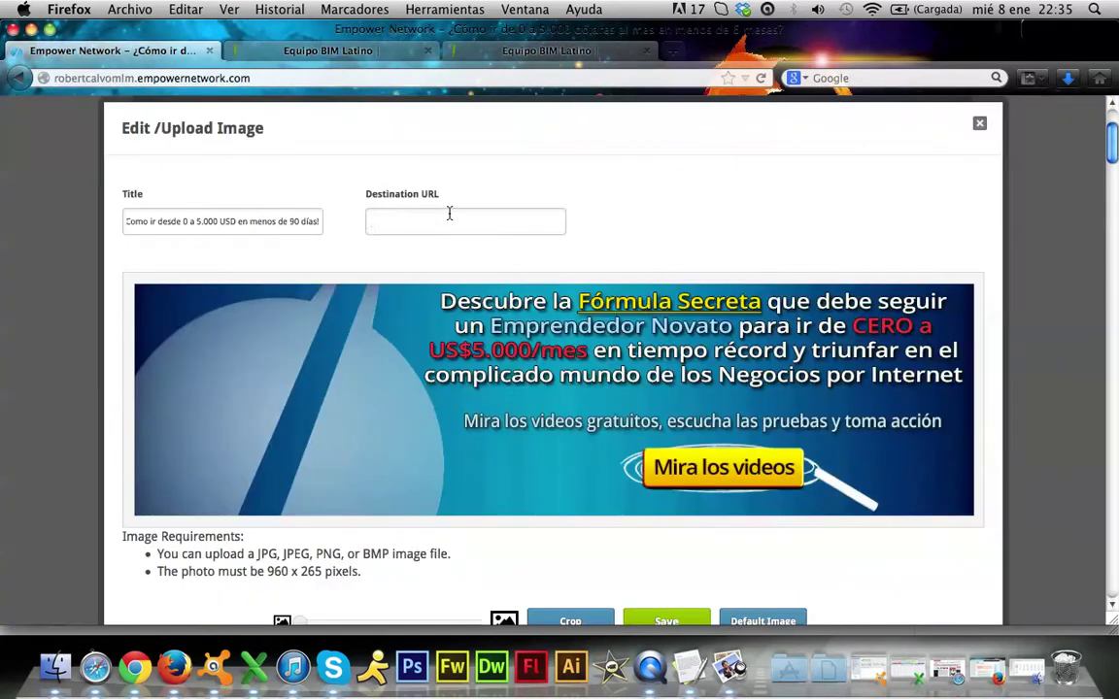
{"action": "key", "text": "super+v"}
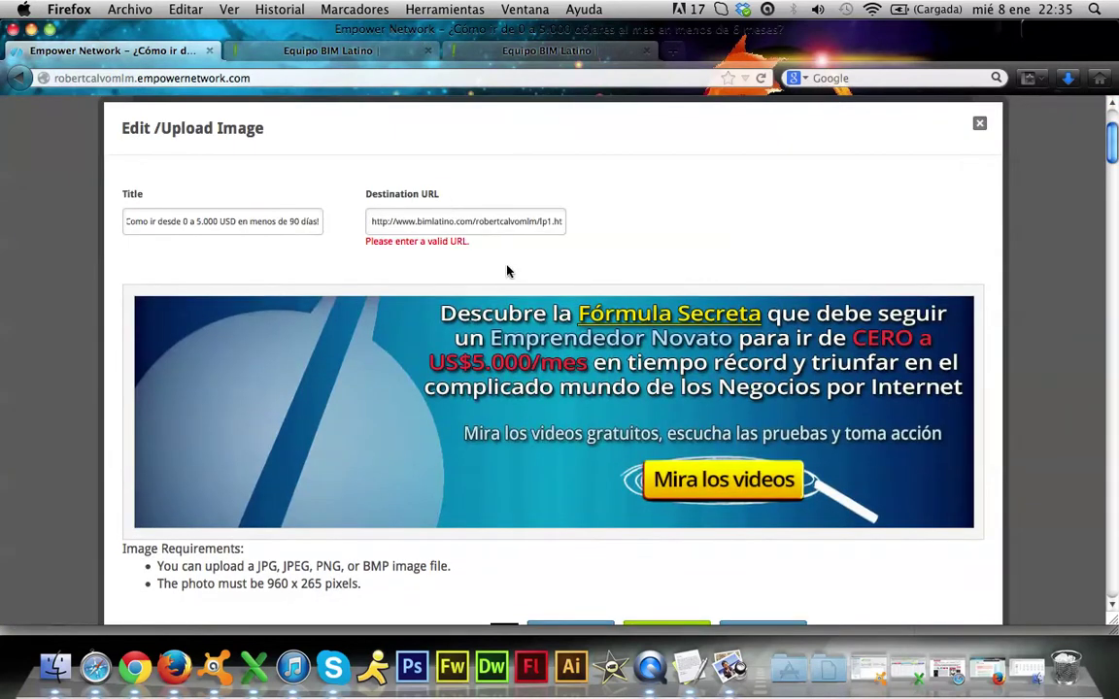
{"action": "key", "text": "End"}
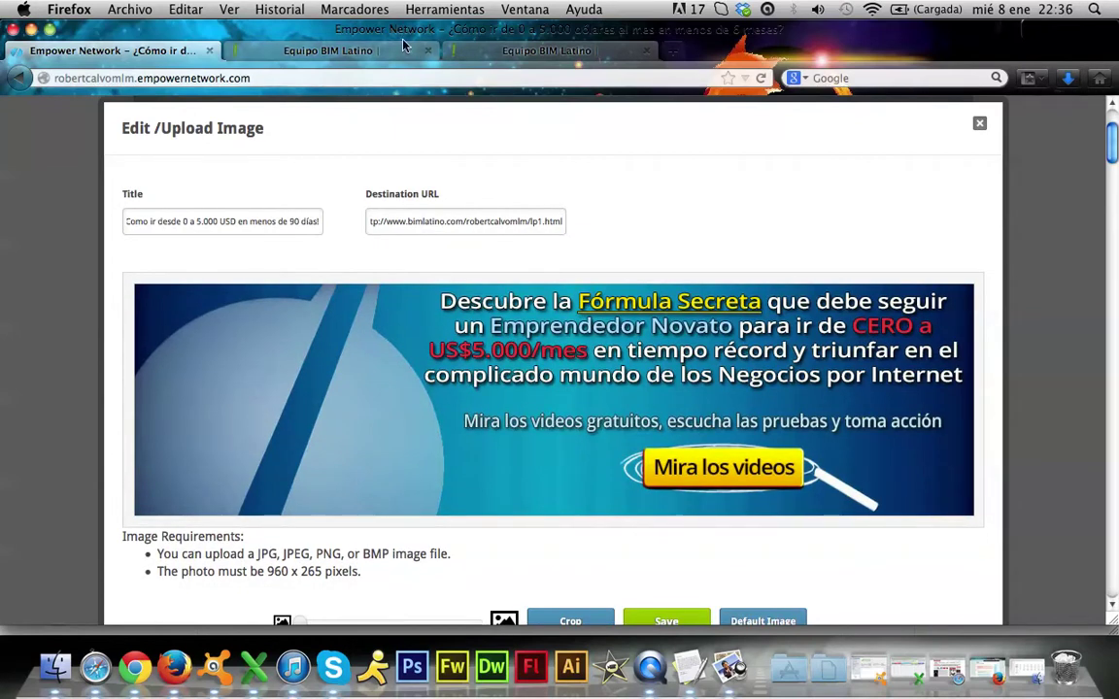
Step: Return to the page generator results and copy the Landing Page 1 link again
{"action": "left_click", "coordinate": [350, 48]}
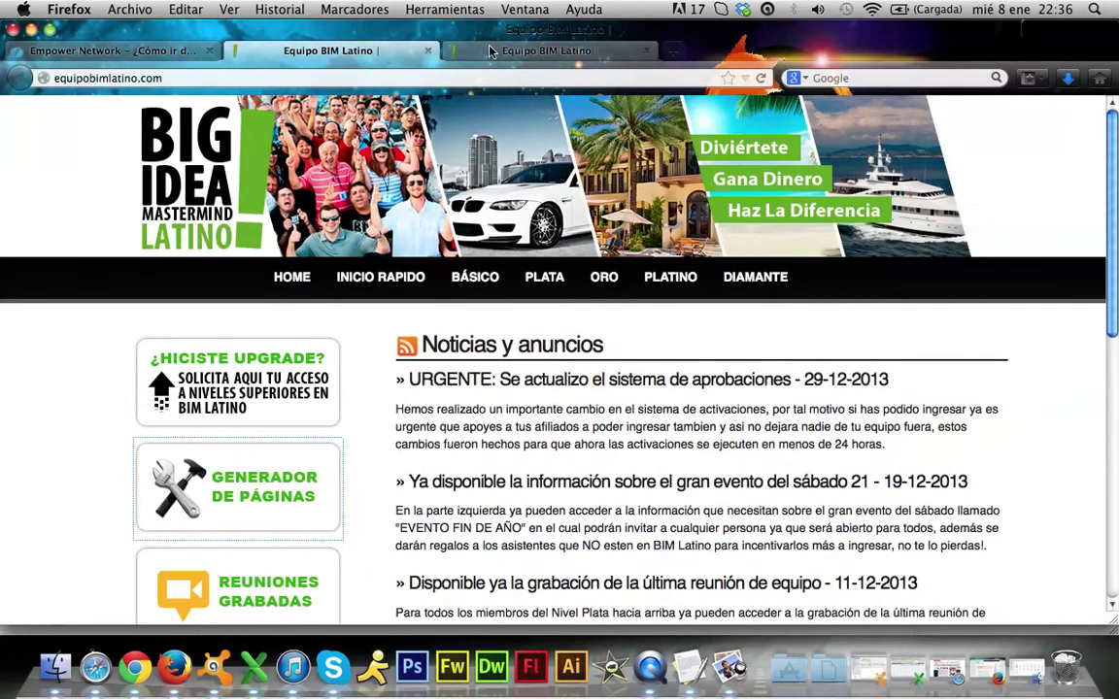
{"action": "left_click", "coordinate": [452, 48]}
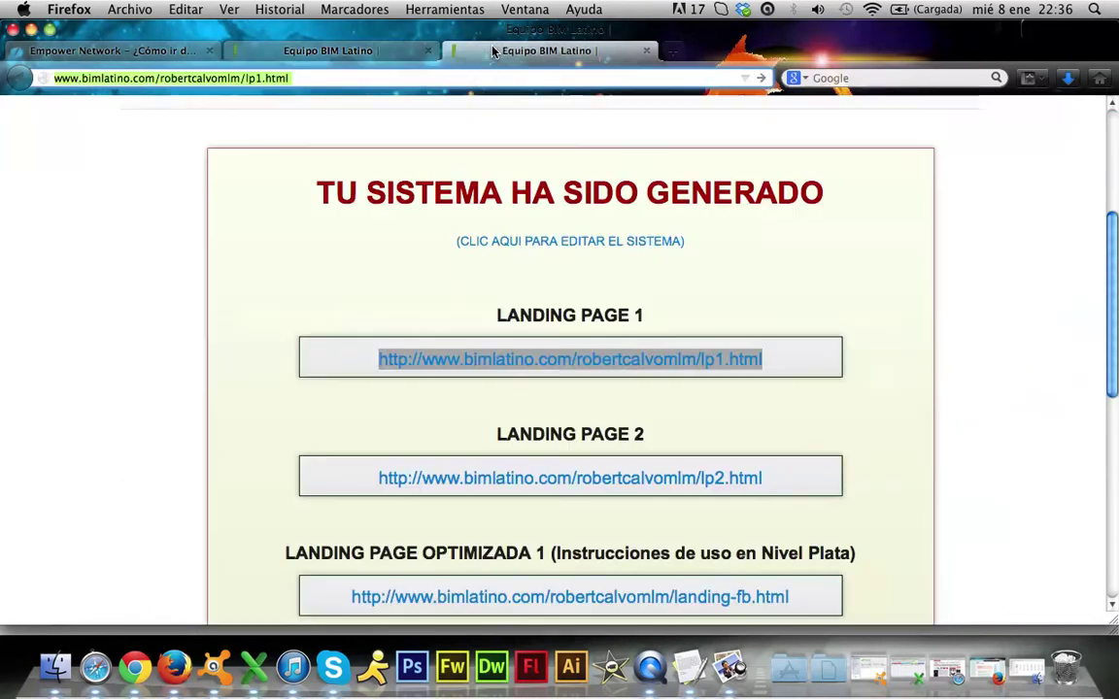
{"action": "left_click", "coordinate": [298, 80]}
{"action": "key", "text": "Down"}
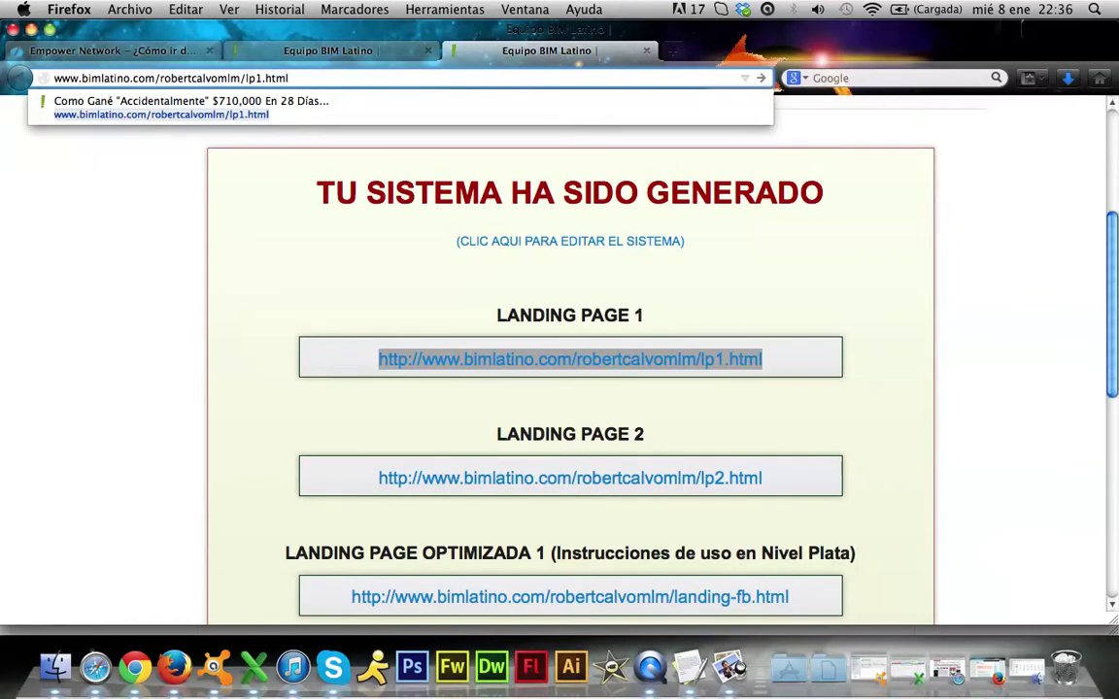
{"action": "left_click", "coordinate": [504, 304]}
{"action": "left_click_drag", "start_coordinate": [765, 359], "coordinate": [362, 369]}
{"action": "key", "text": "super+c"}
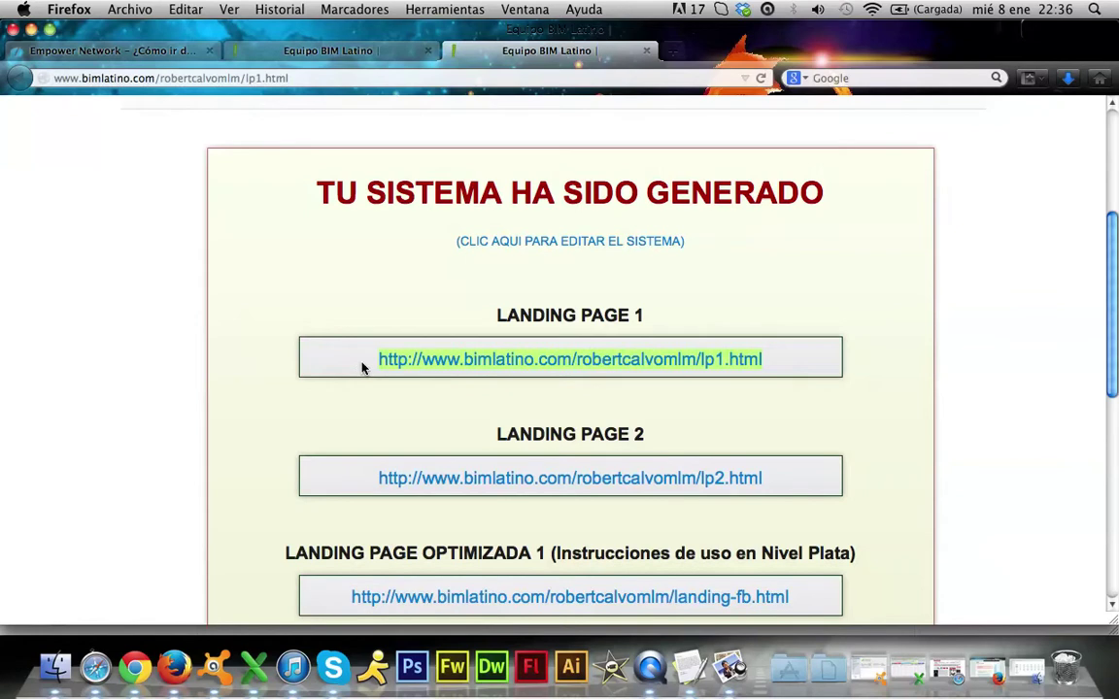
Step: Load the copied link to check the landing page, close its tab, and return to the blog's banner editor
{"action": "left_click", "coordinate": [266, 77]}
{"action": "key", "text": "super+v"}
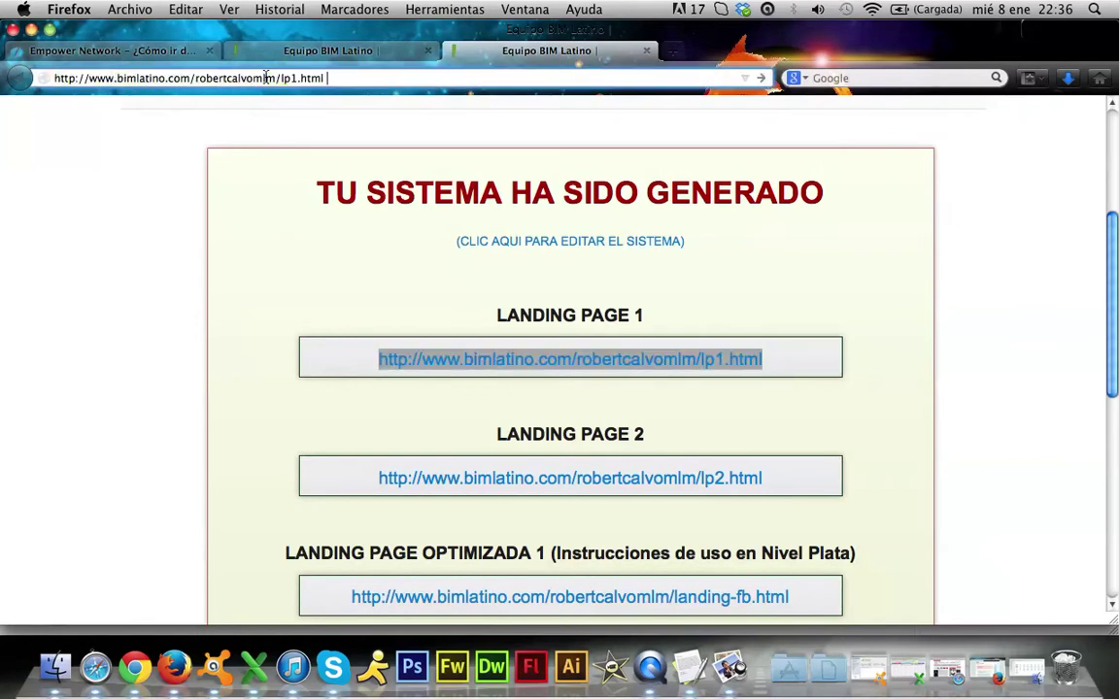
{"action": "key", "text": "Return"}
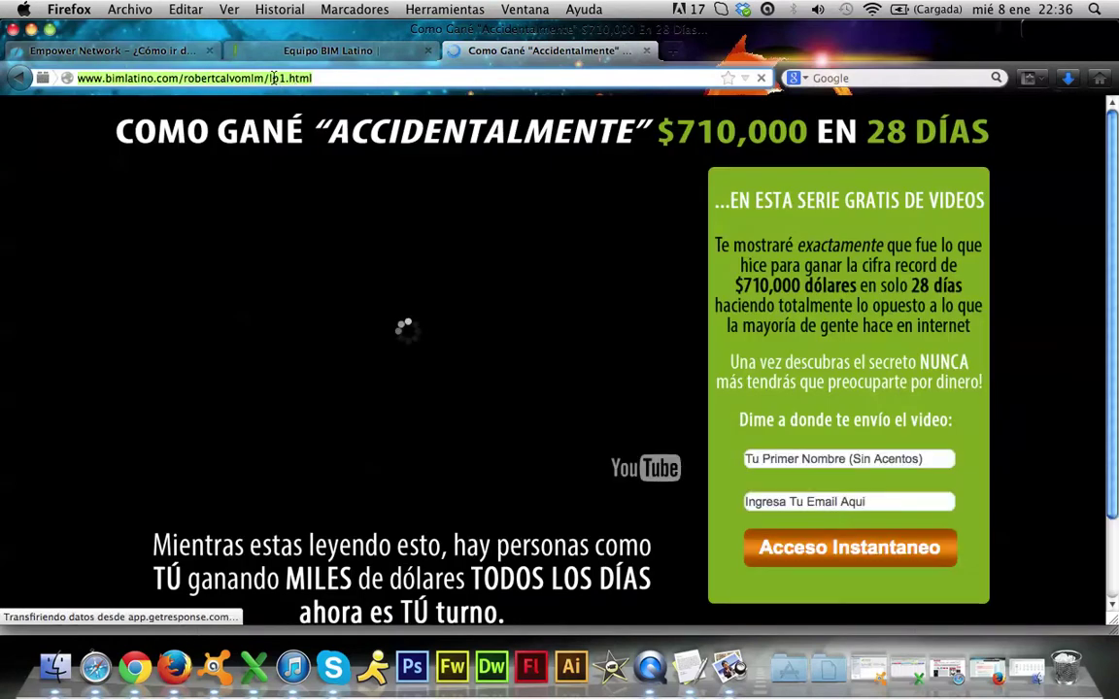
{"action": "left_click", "coordinate": [400, 292]}
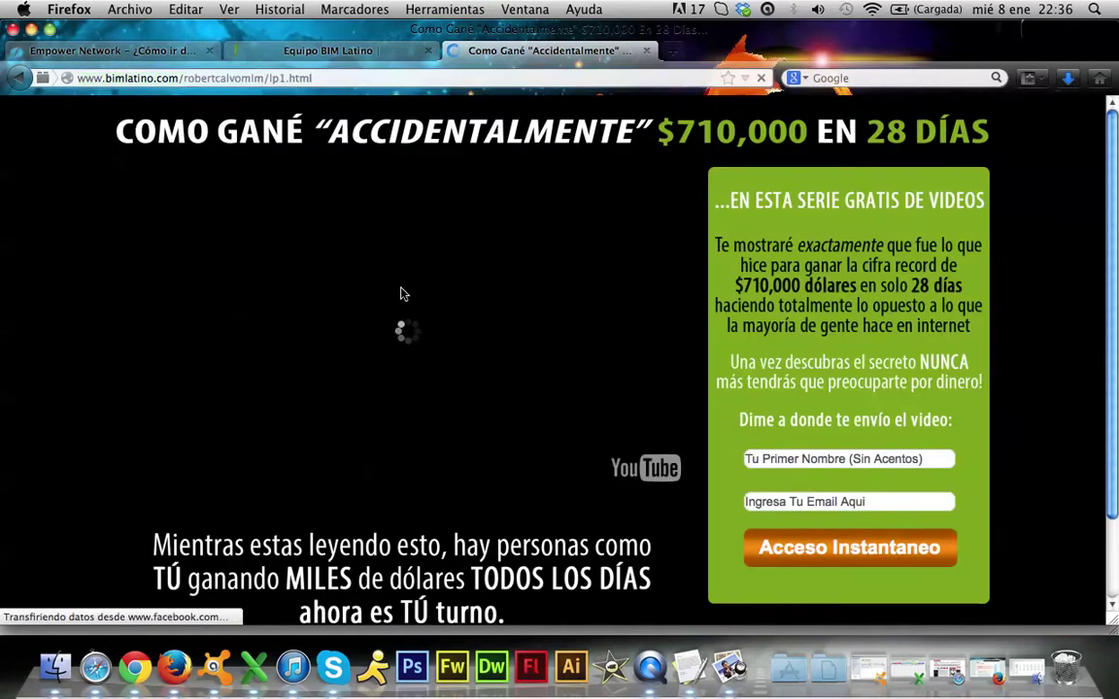
{"action": "left_click", "coordinate": [647, 52]}
{"action": "left_click", "coordinate": [155, 53]}
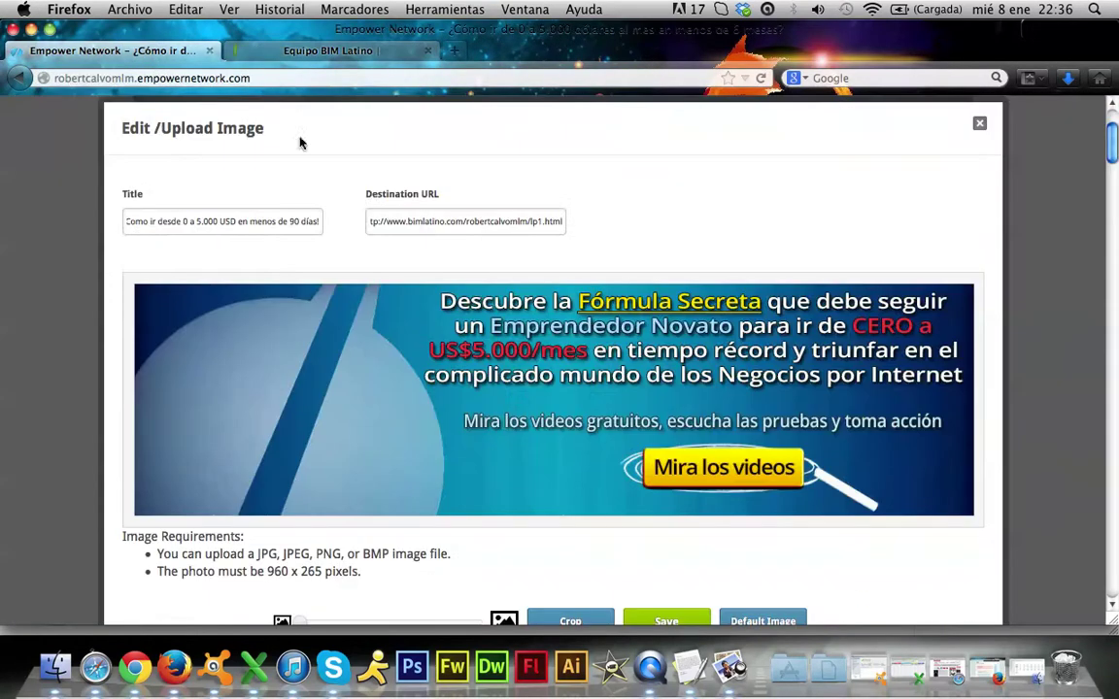
Step: Save the header banner's settings and check the new banner on the blog
{"action": "triple_click", "coordinate": [391, 231]}
{"action": "key", "text": "Right"}
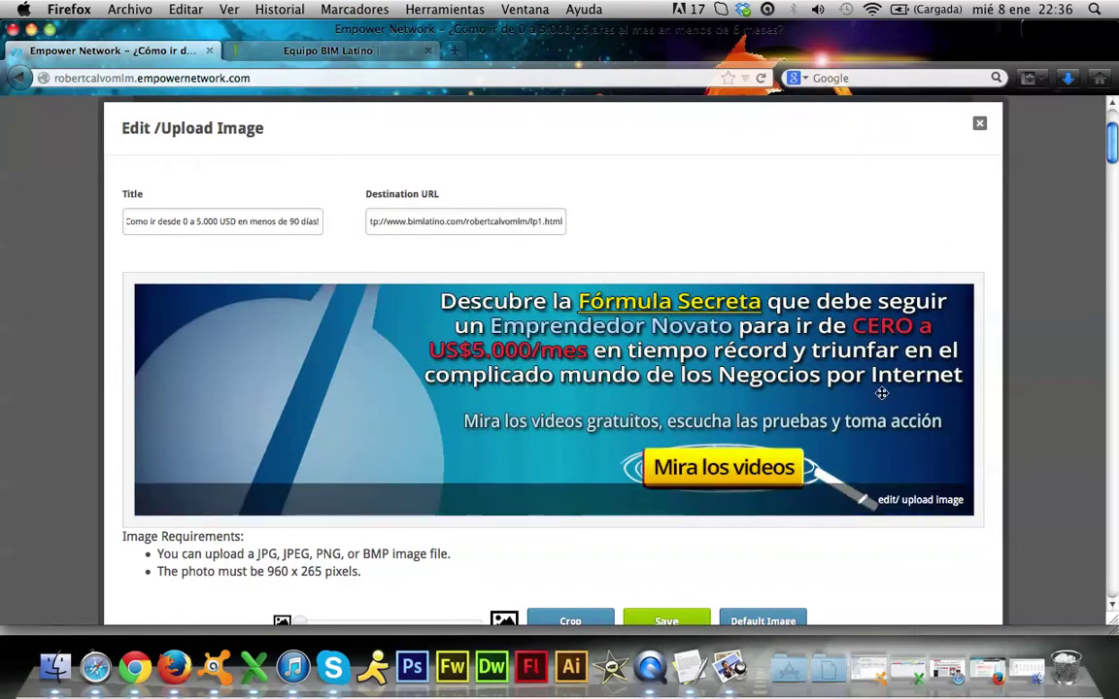
{"action": "key", "text": "Return"}
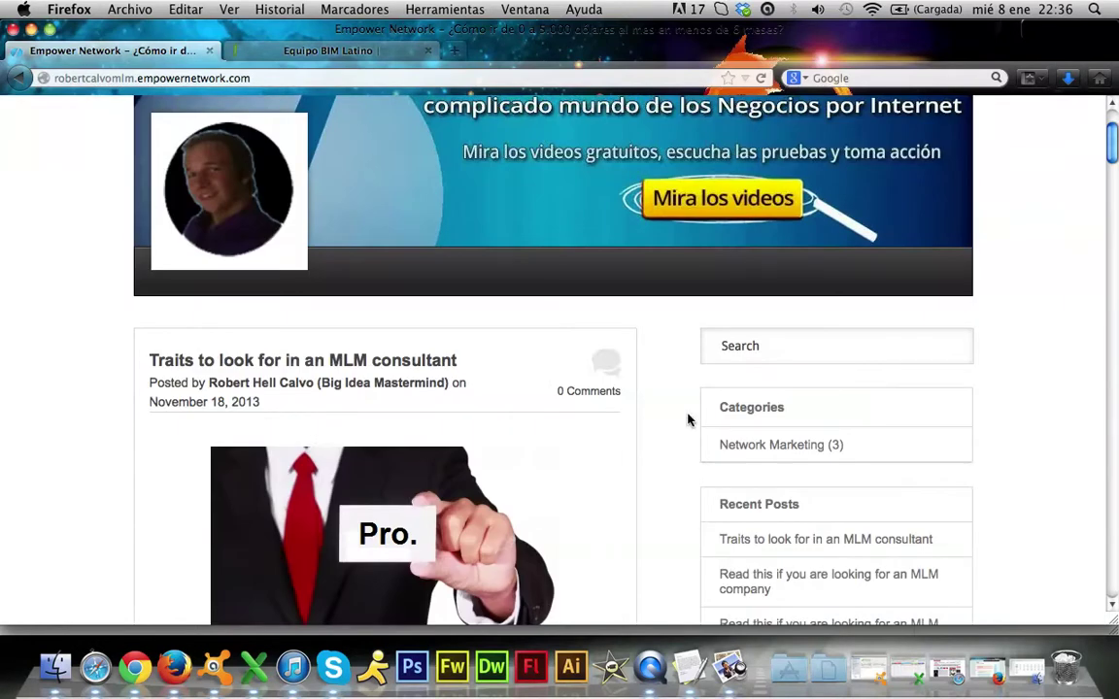
{"action": "left_click_drag", "start_coordinate": [1113, 150], "coordinate": [1113, 121]}
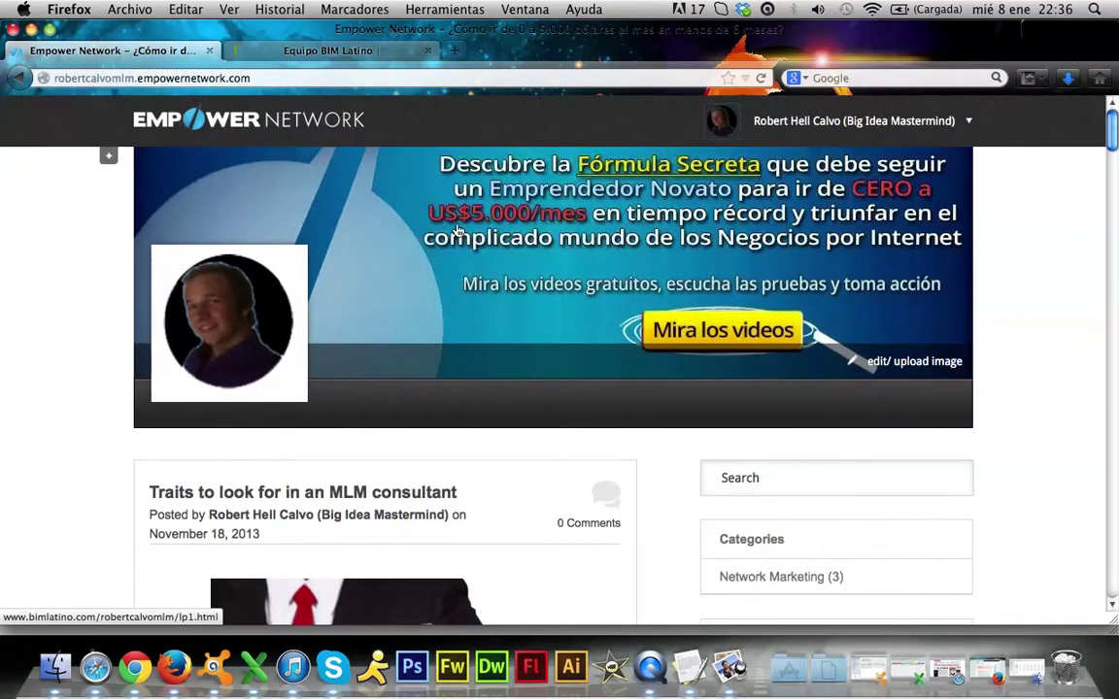
Step: Open the sidebar's FREE VIDEO banner for editing and paste the Landing Page 1 link as its destination URL
{"action": "left_click_drag", "start_coordinate": [1113, 126], "coordinate": [1114, 214]}
{"action": "mouse_move", "coordinate": [908, 570]}
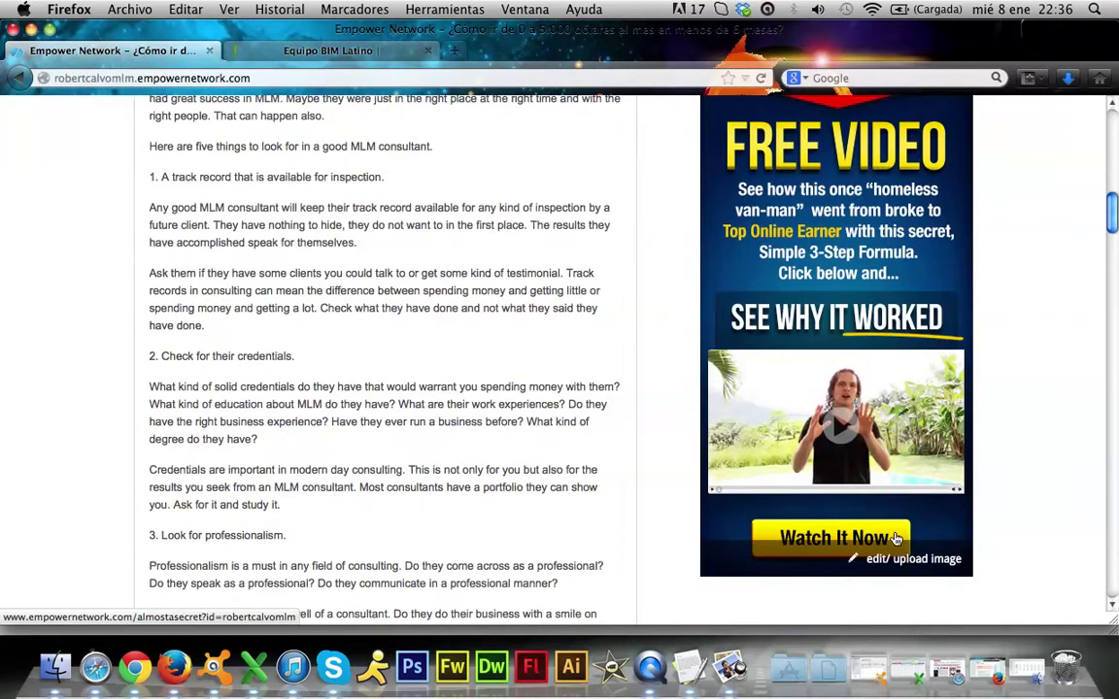
{"action": "left_click", "coordinate": [910, 561]}
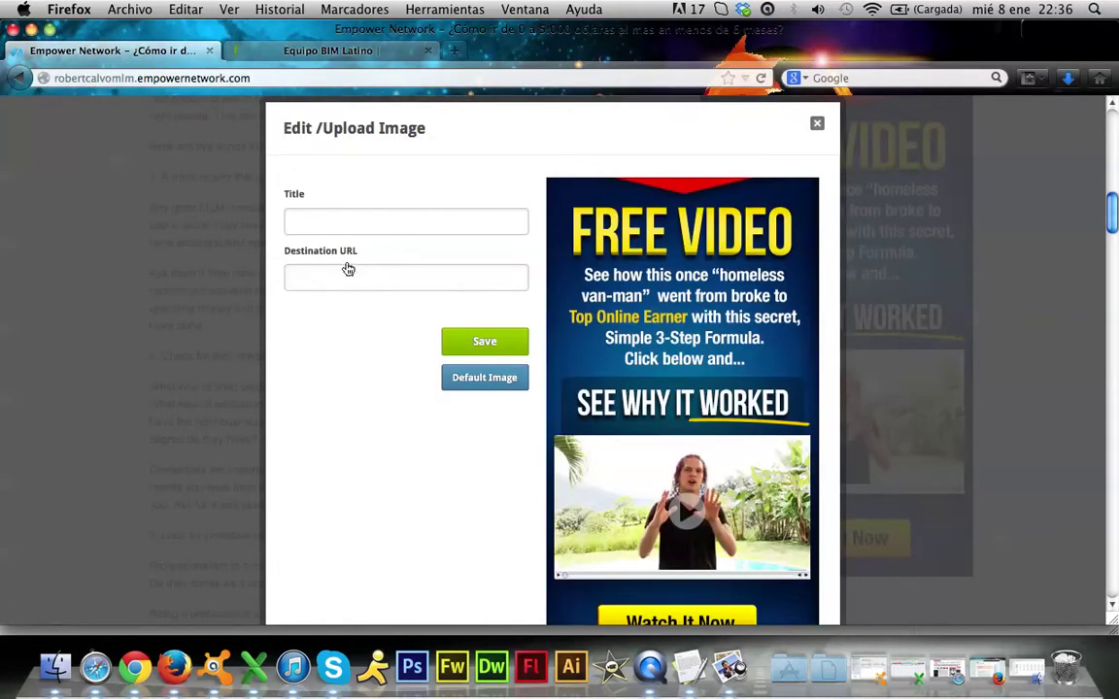
{"action": "key", "text": "super+v"}
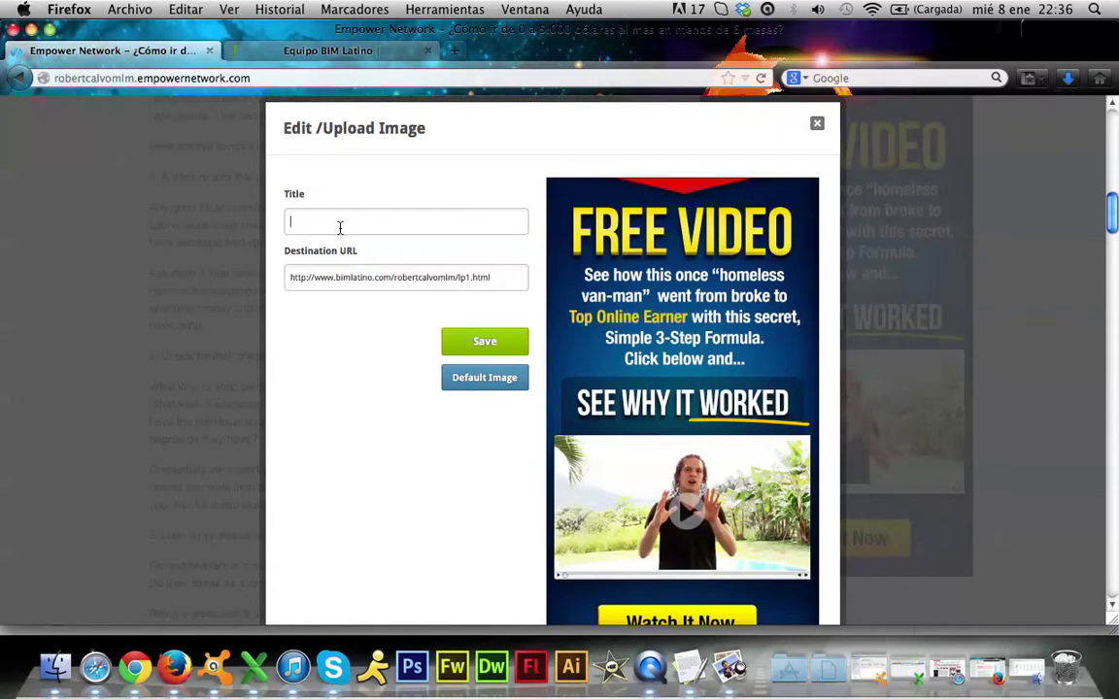
Step: Set the sidebar banner's title to "Como gane 710.000 USD en 28 días"
{"action": "left_click", "coordinate": [340, 227]}
{"action": "type", "text": "Co"}
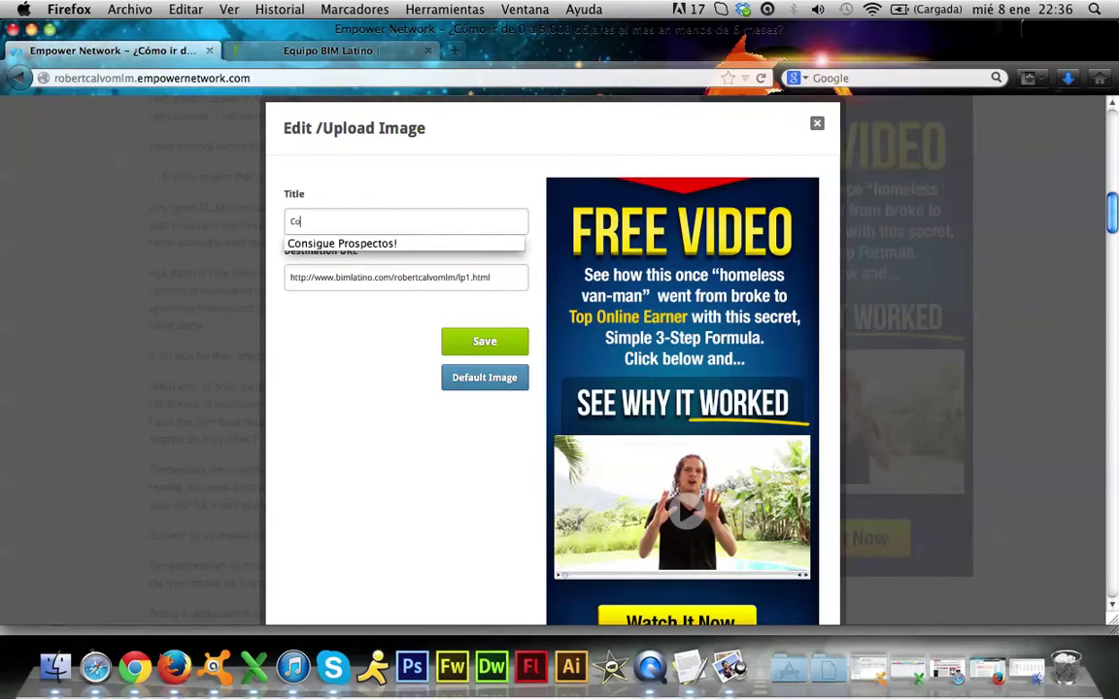
{"action": "type", "text": "mo gane"}
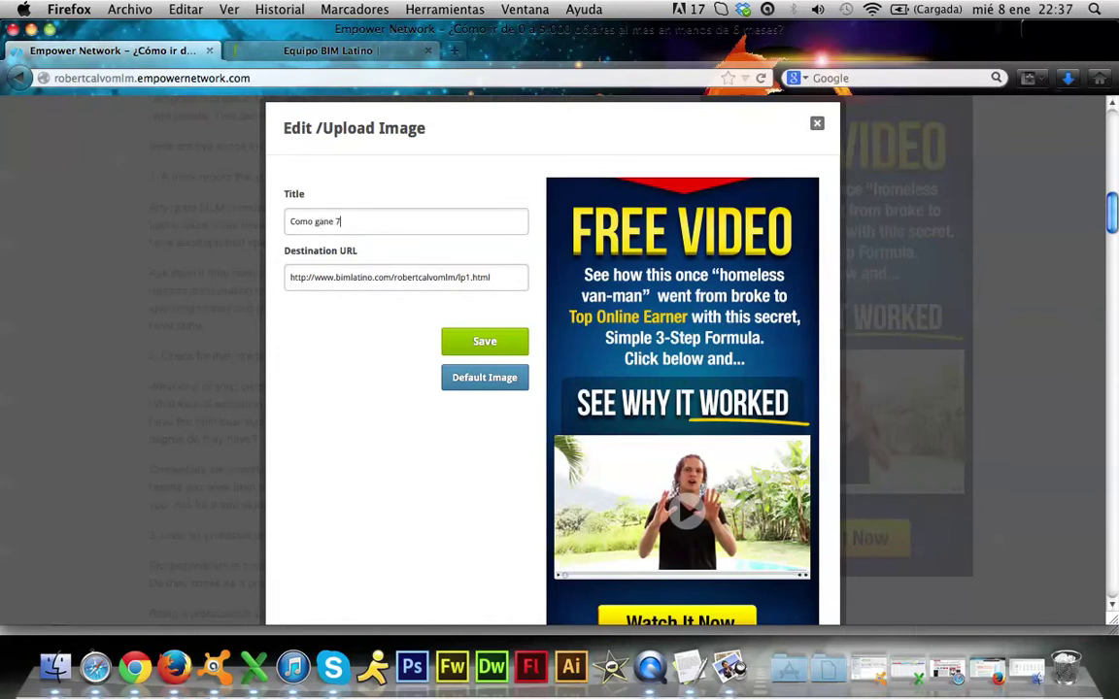
{"action": "type", "text": "710.000 USD eb "}
{"action": "type", "text": "28 días"}
Step: Upload banner-312x555.jpg as the sidebar banner image, extend its title with ". Video gratis", and save the banner
{"action": "scroll", "coordinate": [1114, 222], "scroll_direction": "down", "scroll_amount": 3}
{"action": "left_click", "coordinate": [787, 543]}
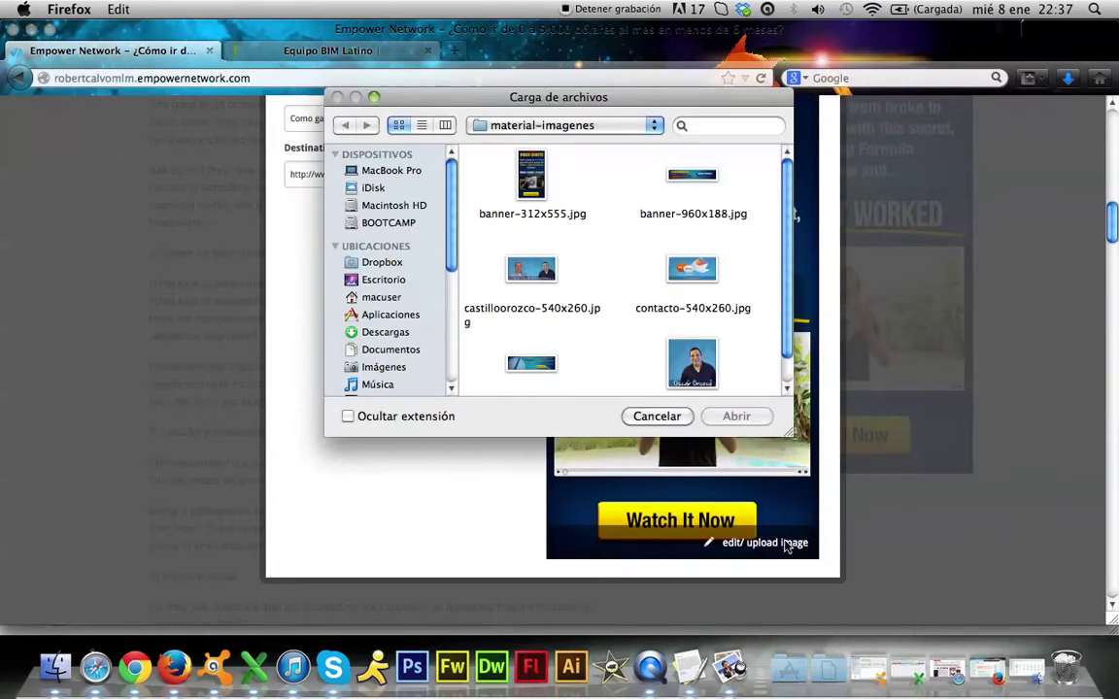
{"action": "double_click", "coordinate": [531, 177]}
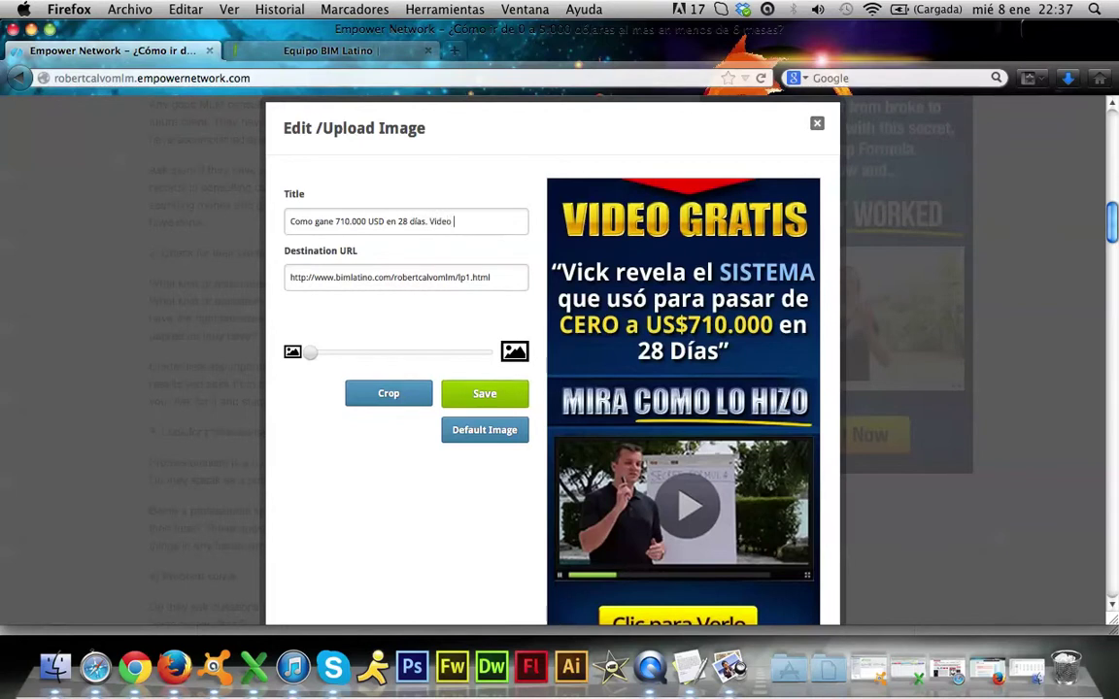
{"action": "left_click", "coordinate": [507, 393]}
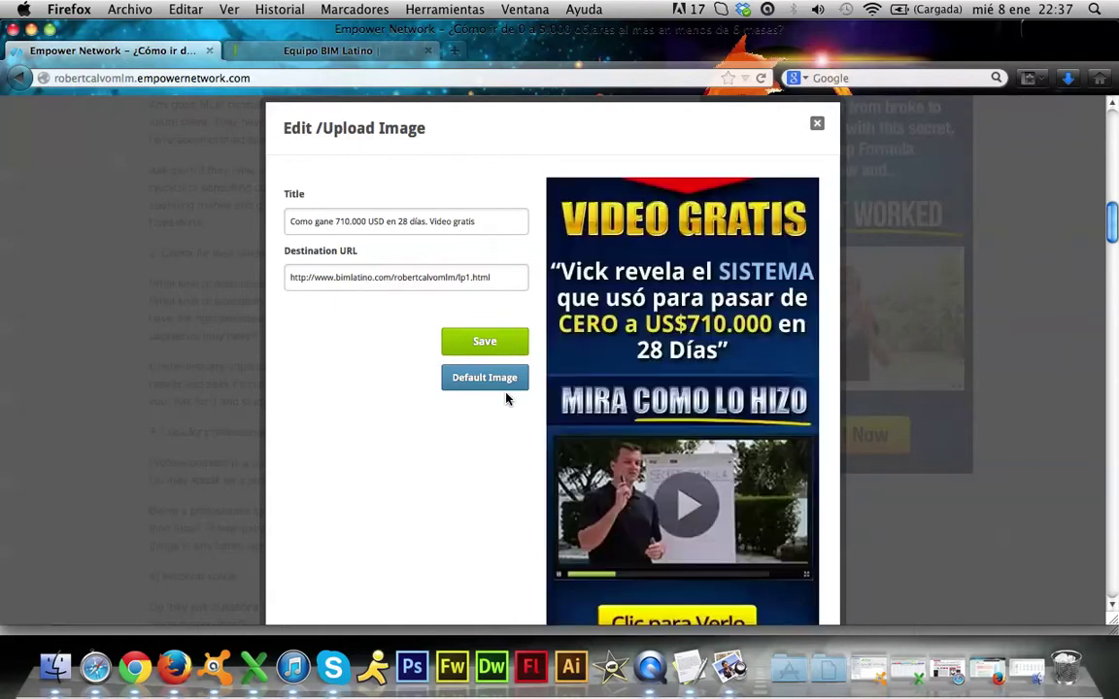
{"action": "left_click", "coordinate": [515, 348]}
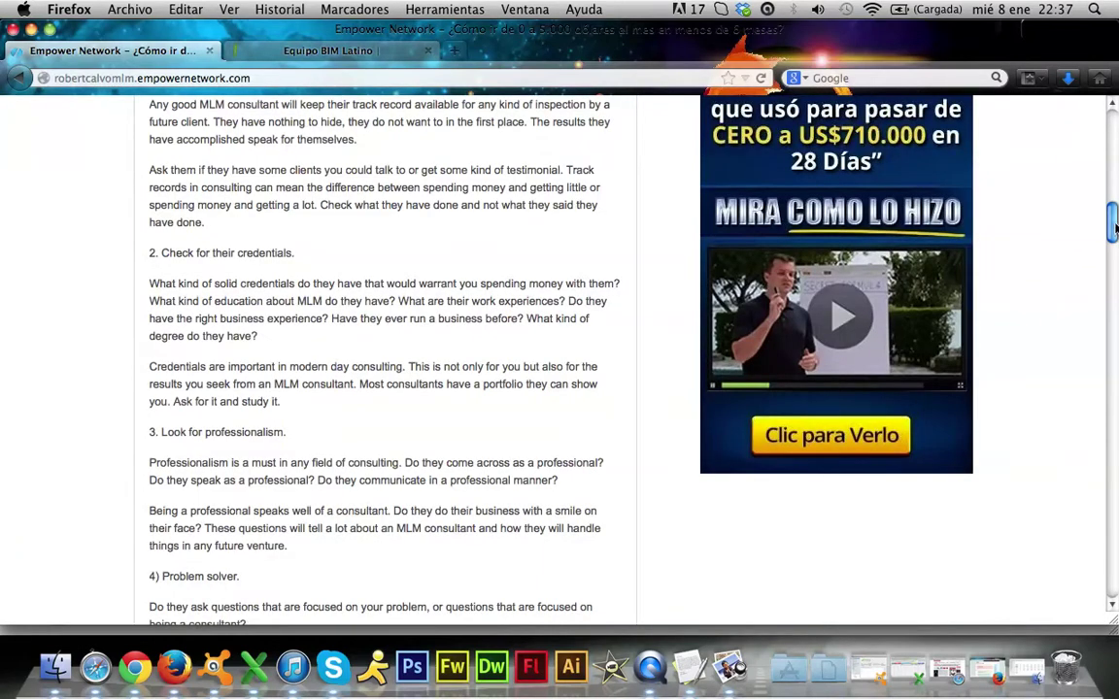
Step: Open the footer's SEE FOR YOURSELF banner for editing and upload banner-960x188.jpg from material-imagenes as its image
{"action": "left_click_drag", "start_coordinate": [1115, 227], "coordinate": [1113, 583]}
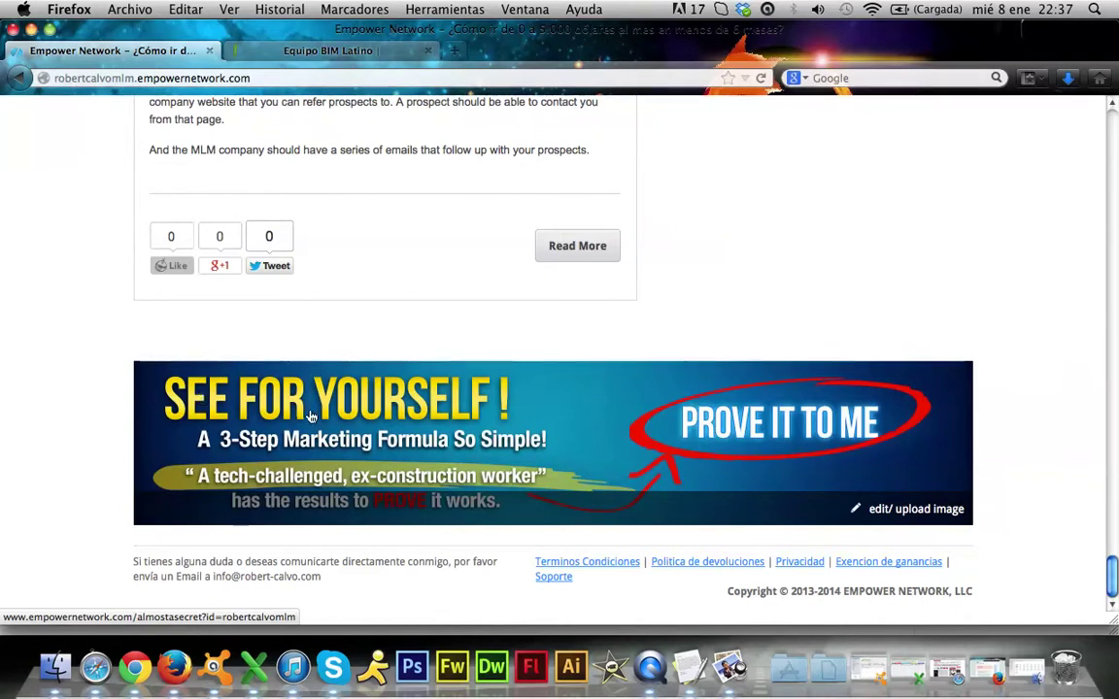
{"action": "left_click", "coordinate": [881, 513]}
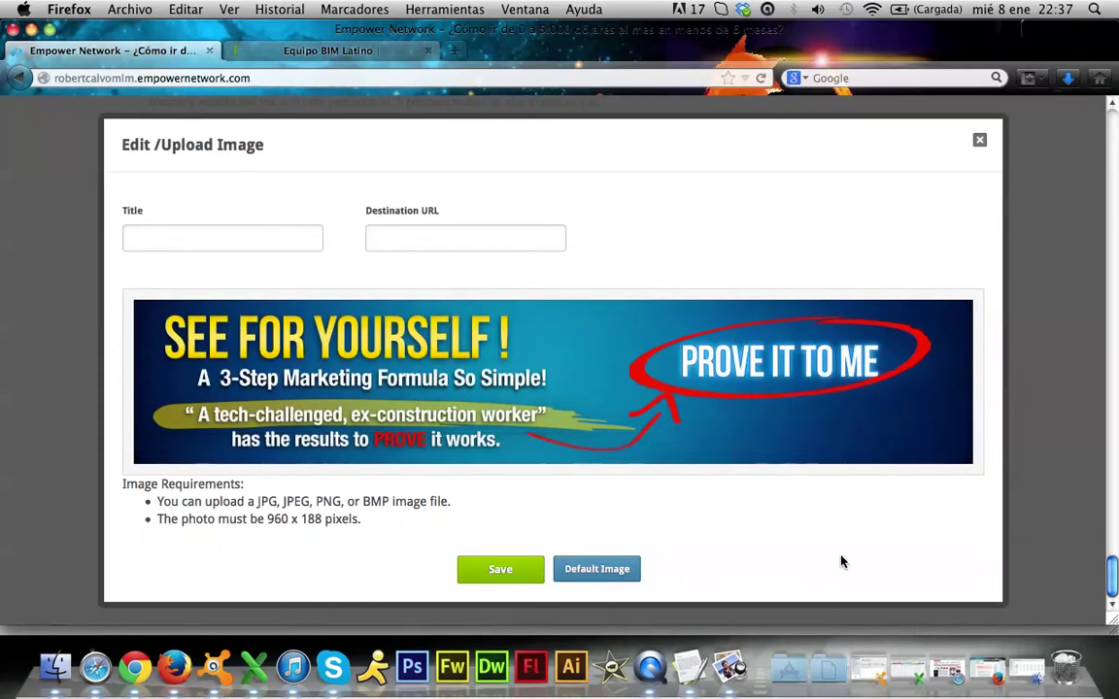
{"action": "left_click", "coordinate": [913, 458]}
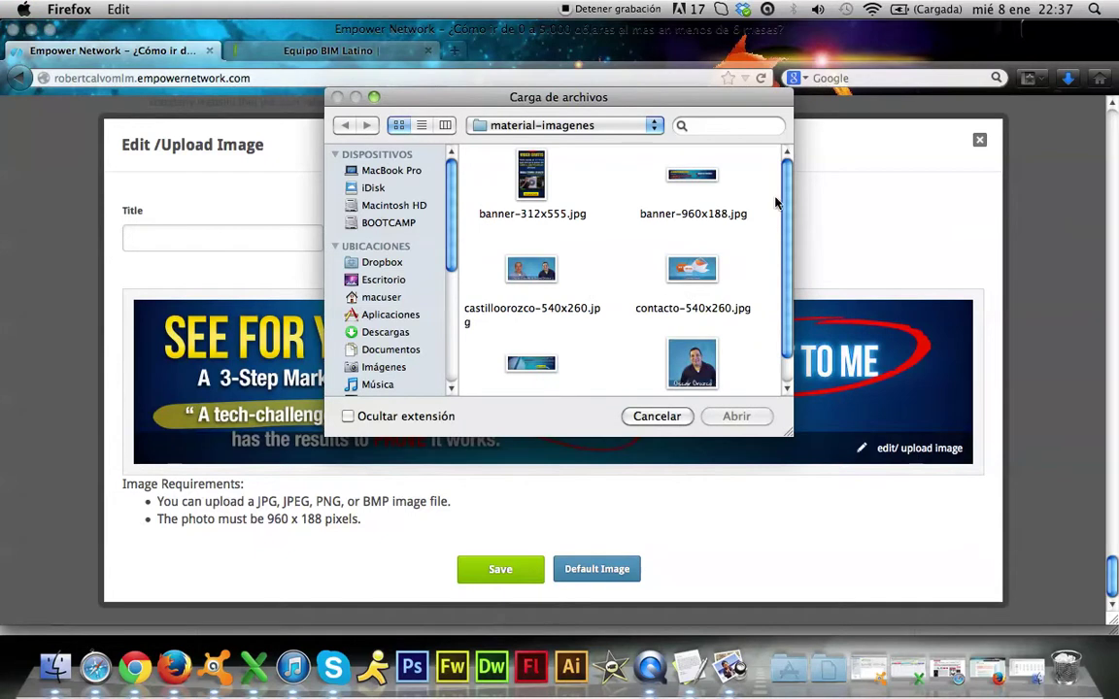
{"action": "key", "text": "Escape"}
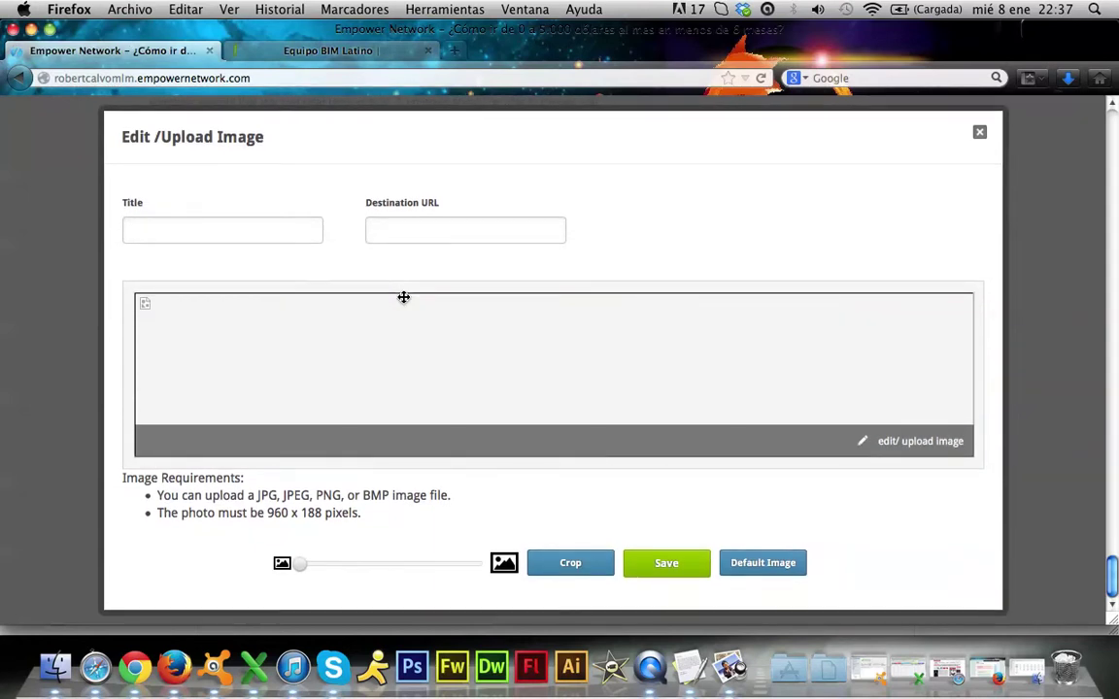
Step: Set the footer banner's title to "Confidencial! Copia los 3 pasos exactos del sistema..."
{"action": "left_click", "coordinate": [276, 238]}
{"action": "type", "text": "c"}
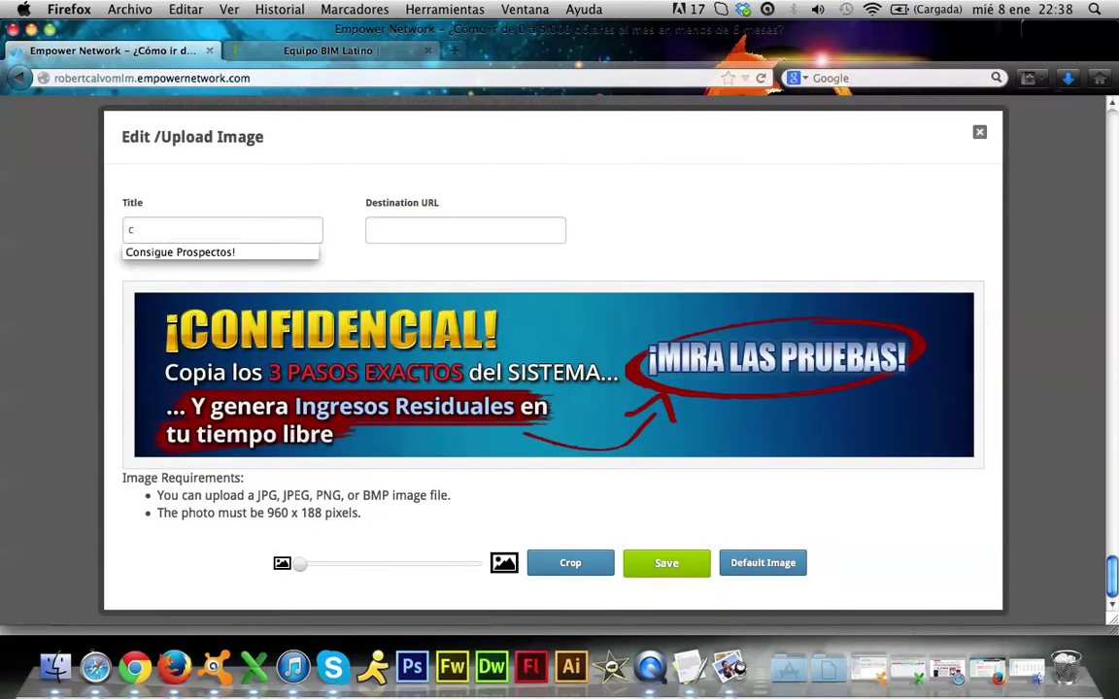
{"action": "type", "text": "onfide"}
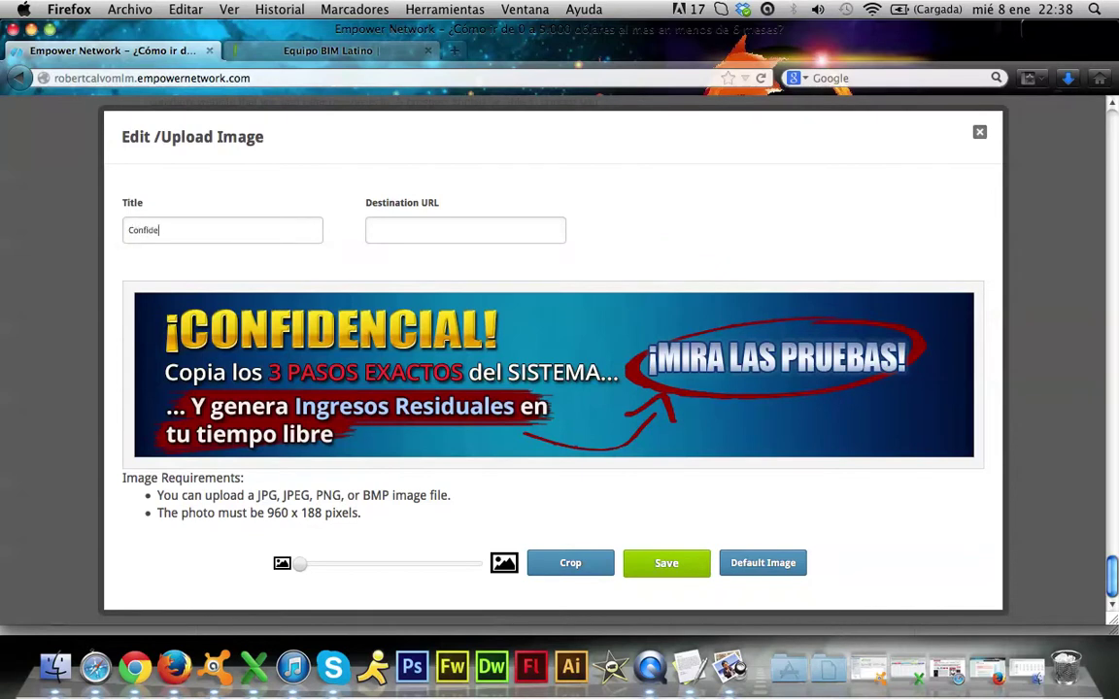
{"action": "type", "text": "ncial! Copia los 3 pasos exactos de"}
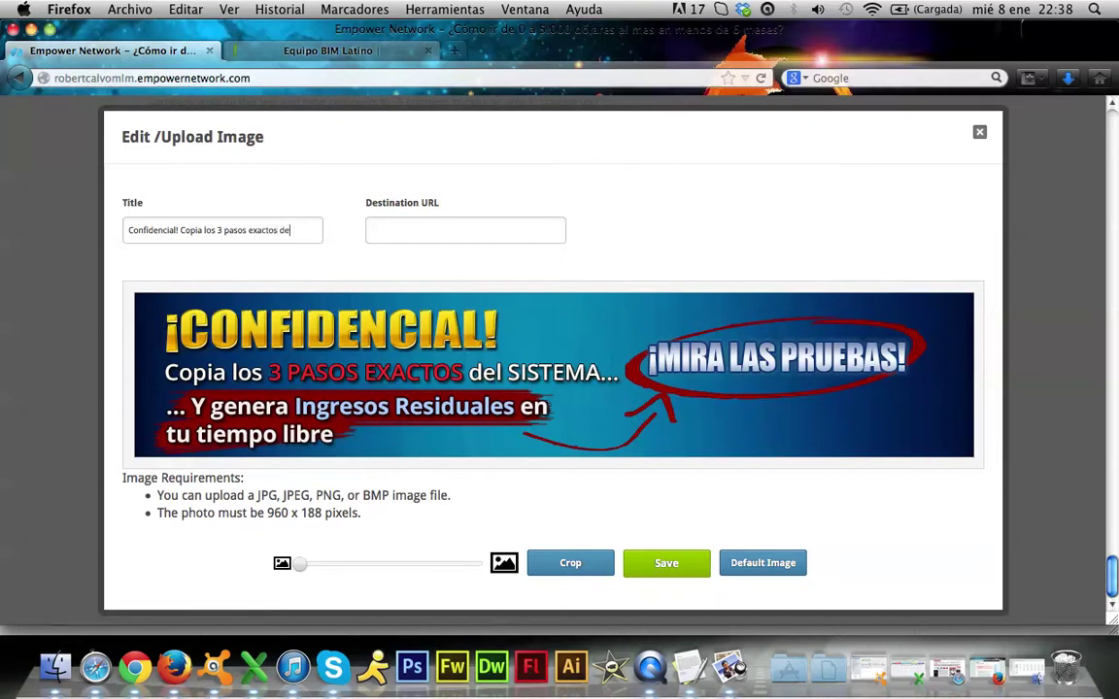
{"action": "type", "text": "l sistema..."}
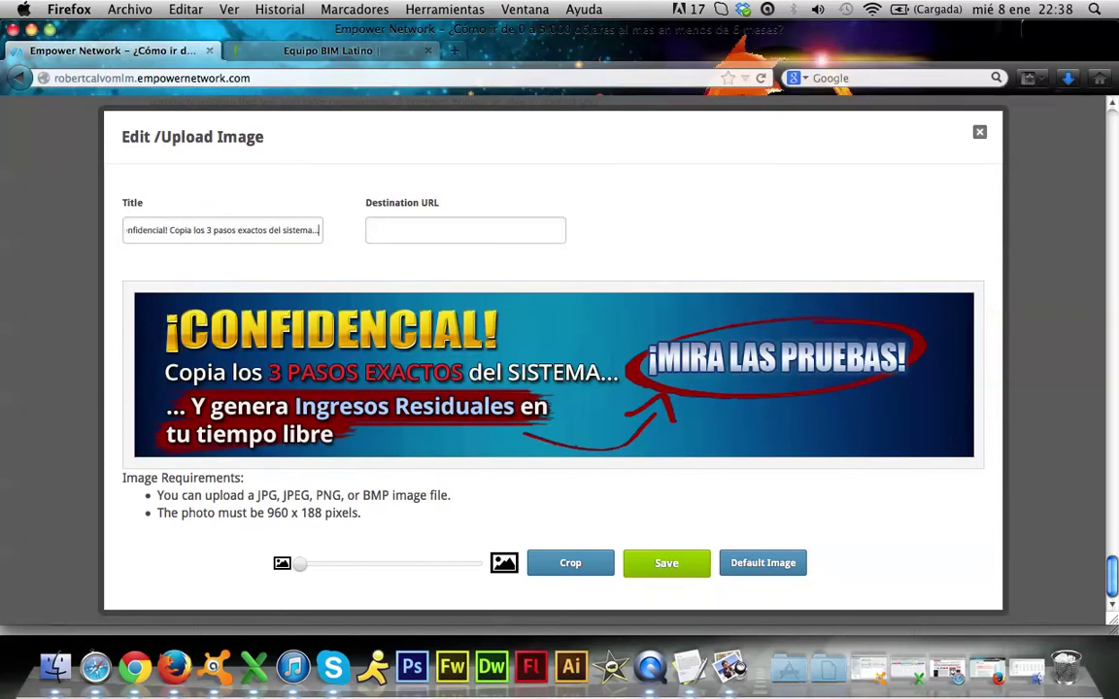
Step: Paste the copied landing page link as the footer banner's destination URL, change its page to lp2.html, and save the banner
{"action": "left_click", "coordinate": [387, 236]}
{"action": "left_click", "coordinate": [303, 50]}
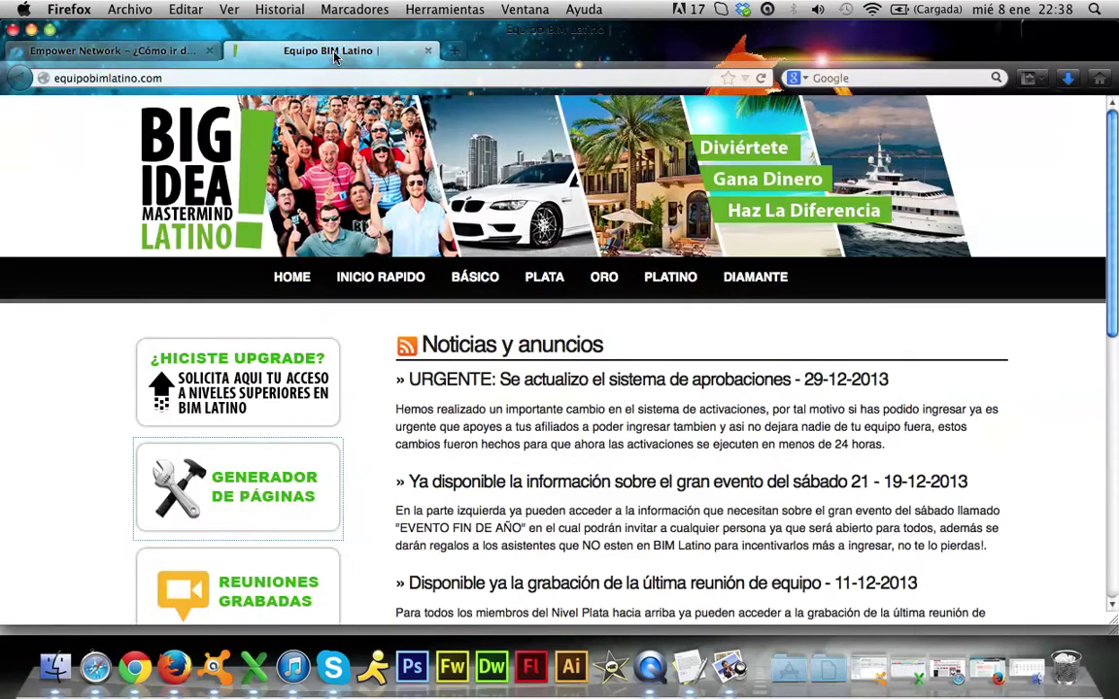
{"action": "left_click", "coordinate": [182, 48]}
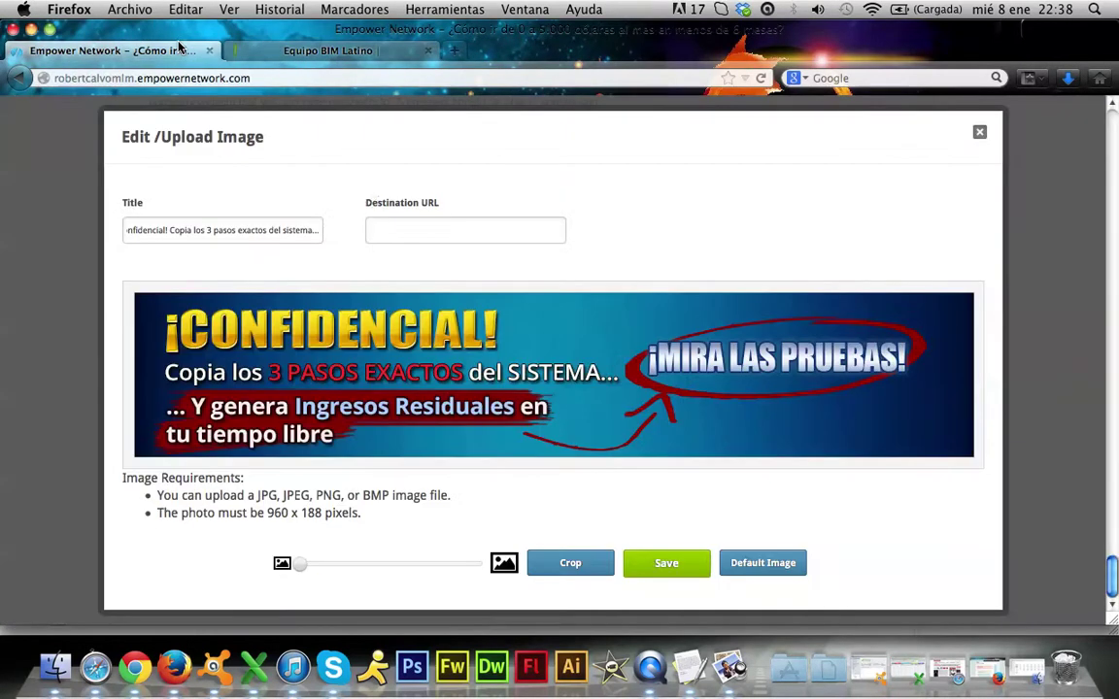
{"action": "key", "text": "super+v"}
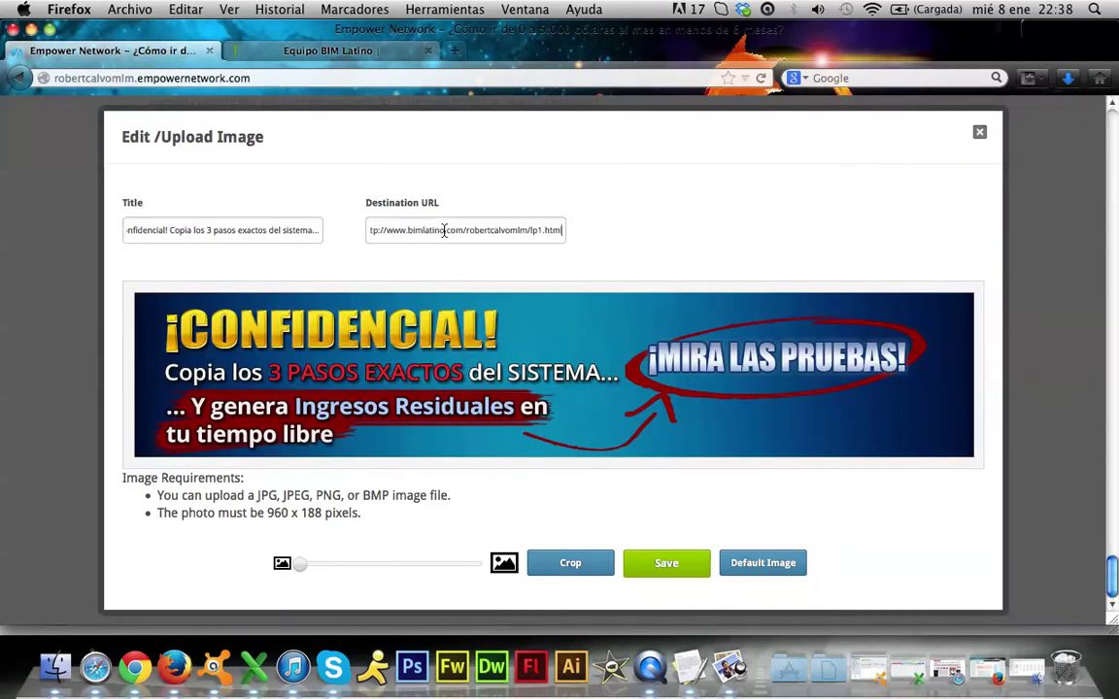
{"action": "key", "text": "Left"}
{"action": "key", "text": "Left"}
{"action": "key", "text": "Left"}
{"action": "key", "text": "Left"}
{"action": "key", "text": "Left"}
{"action": "key", "text": "BackSpace"}
{"action": "type", "text": "2"}
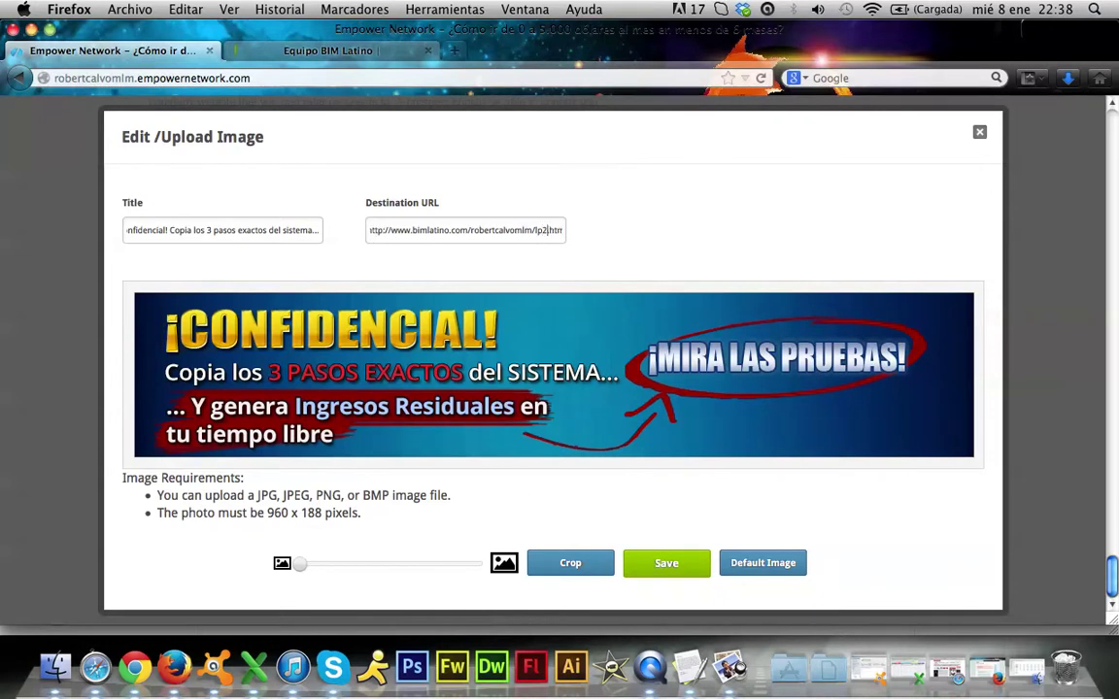
{"action": "left_click", "coordinate": [666, 565]}
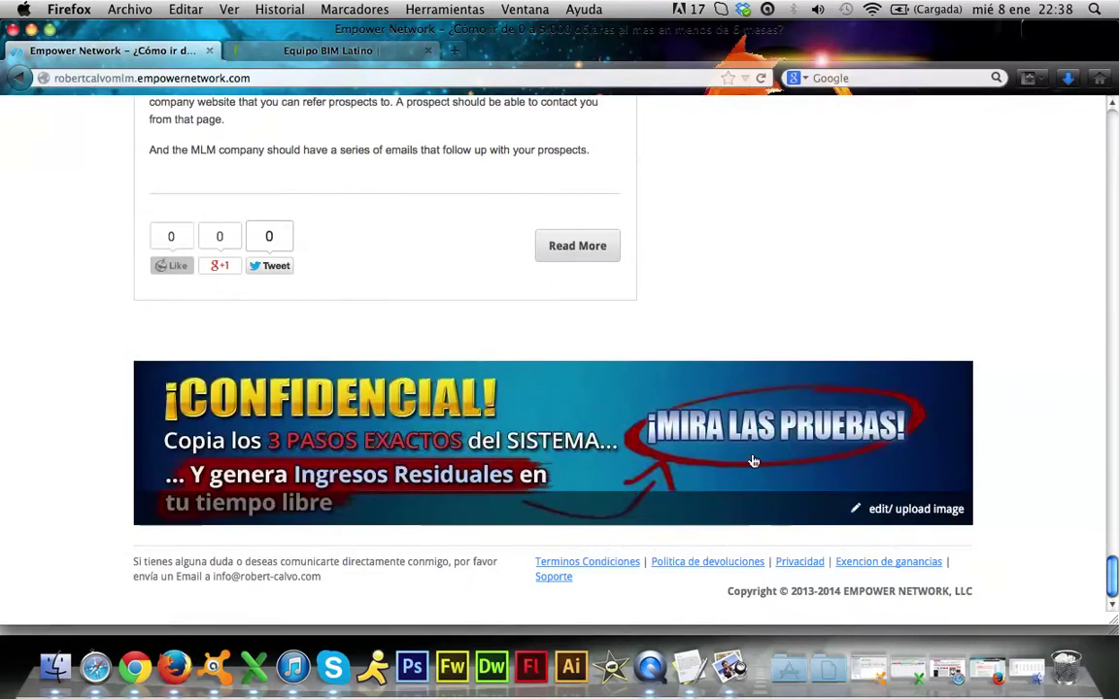
Step: Test the header banner's link by opening its landing page, and return to the blog
{"action": "left_click_drag", "start_coordinate": [1114, 579], "coordinate": [861, 57]}
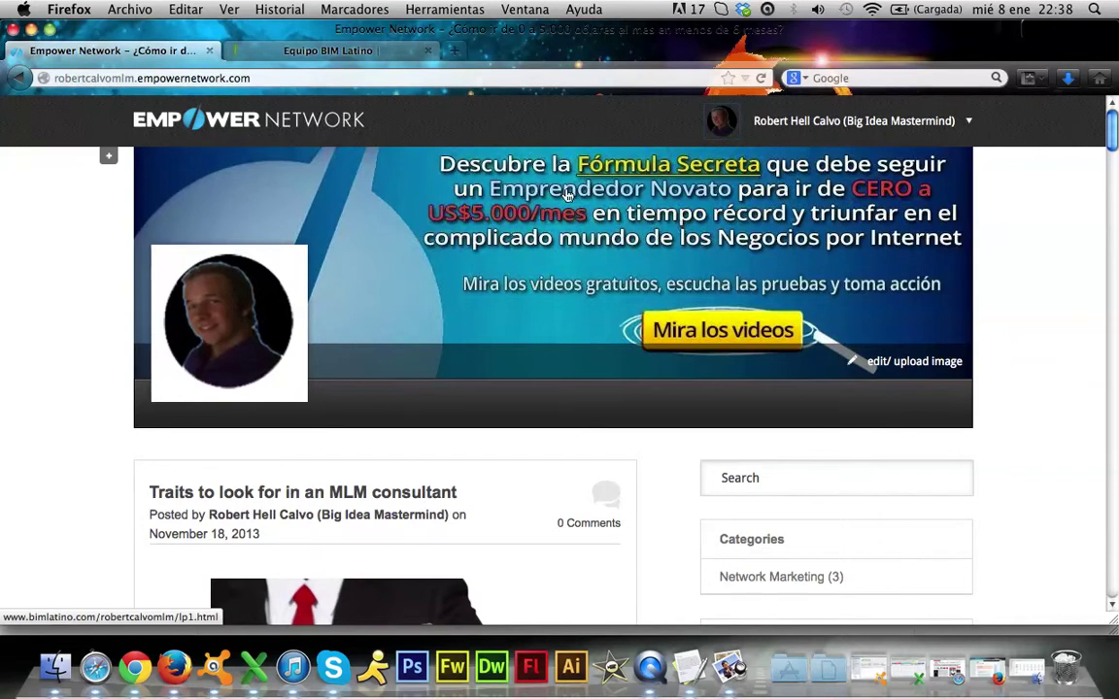
{"action": "left_click", "coordinate": [673, 209]}
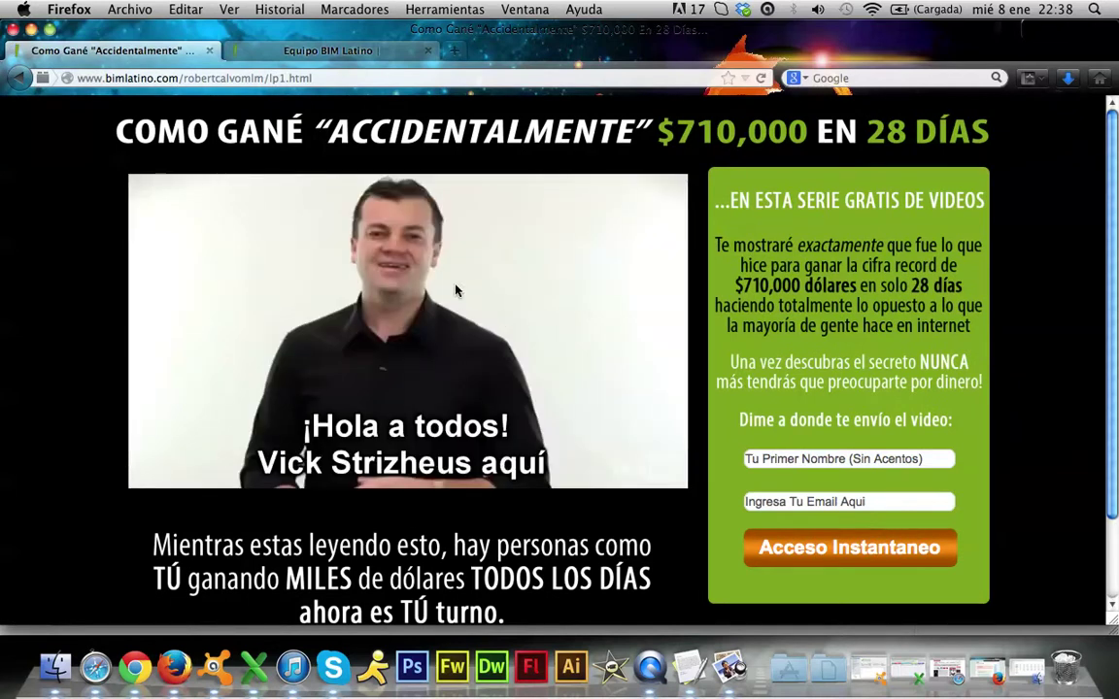
{"action": "left_click", "coordinate": [17, 80]}
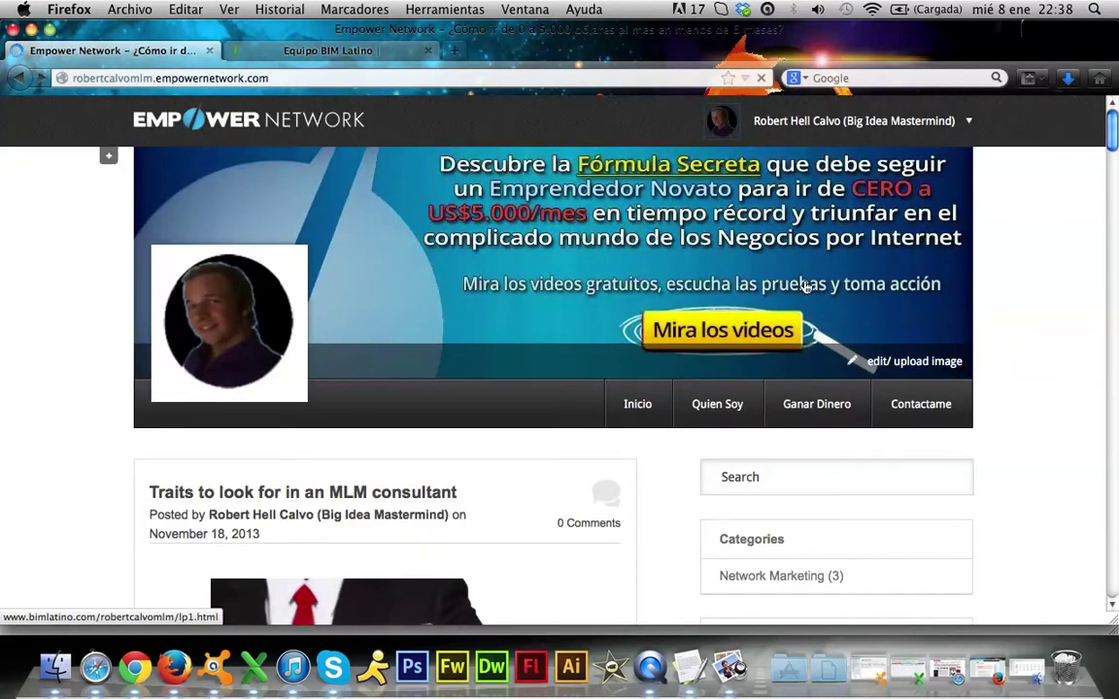
Step: Review the header banner's title, destination URL and image requirements in its edit dialog, and close it without saving
{"action": "left_click", "coordinate": [892, 366]}
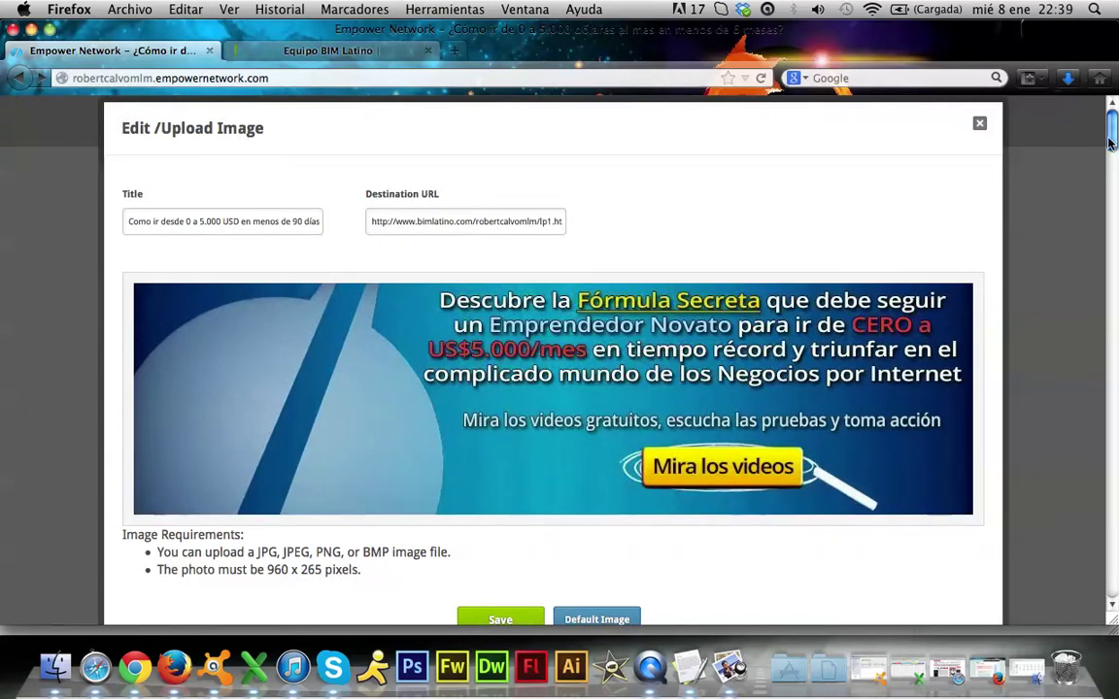
{"action": "scroll", "coordinate": [1094, 153], "scroll_direction": "down", "scroll_amount": 4}
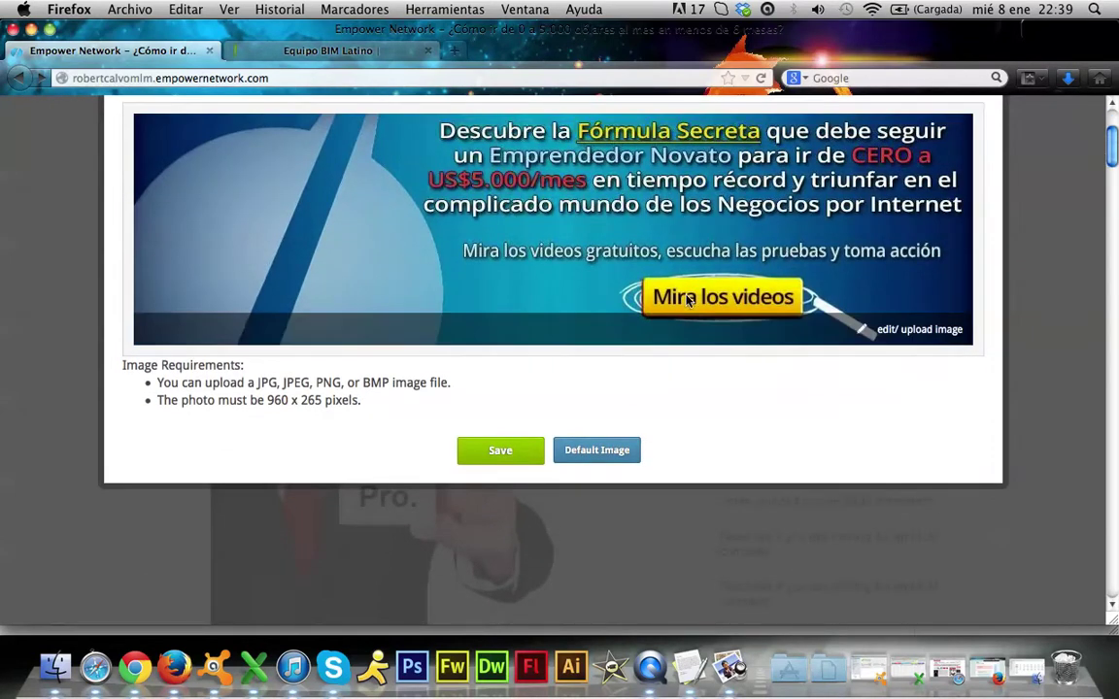
{"action": "left_click_drag", "start_coordinate": [1113, 146], "coordinate": [1109, 109]}
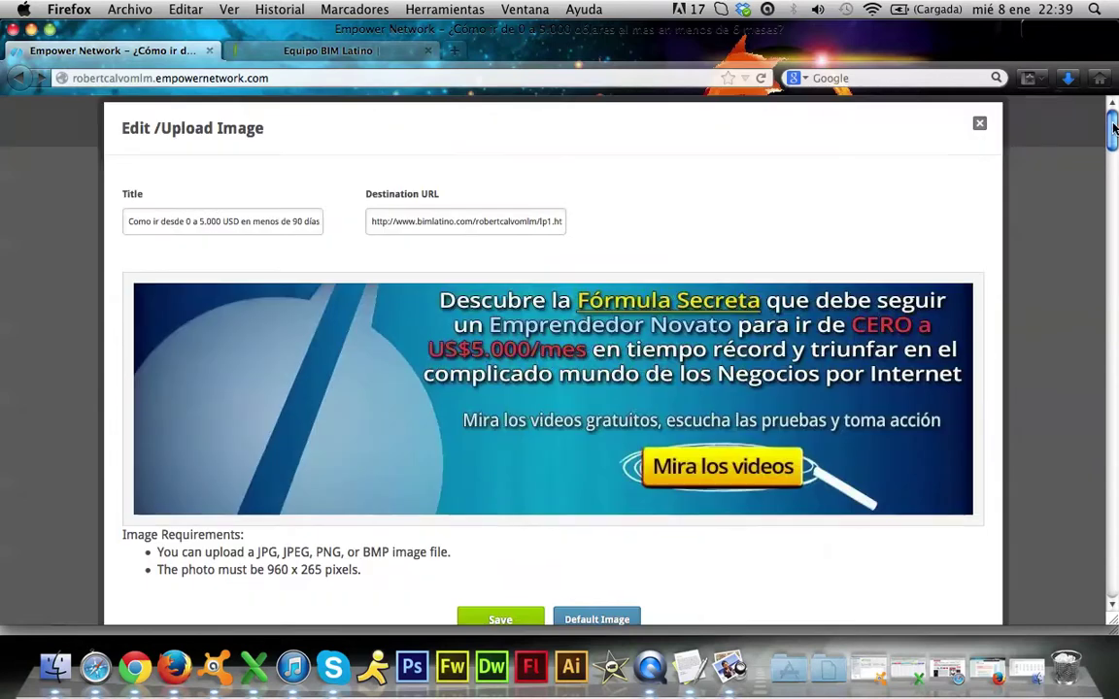
{"action": "left_click", "coordinate": [980, 124]}
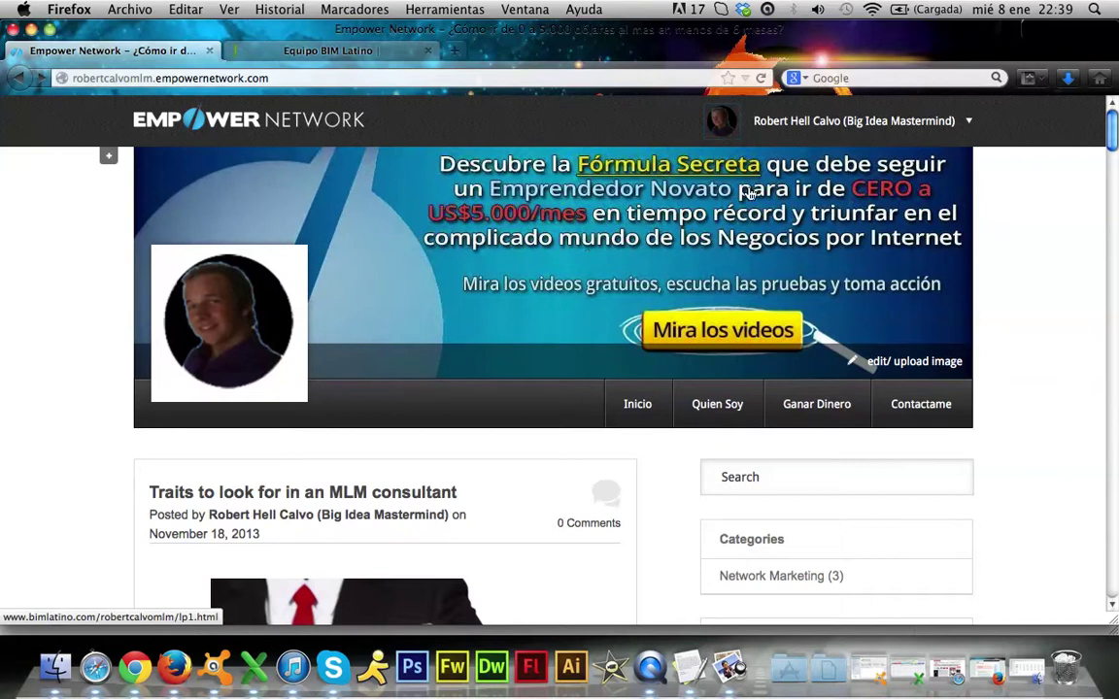
{"action": "left_click_drag", "start_coordinate": [1113, 136], "coordinate": [1035, 103]}
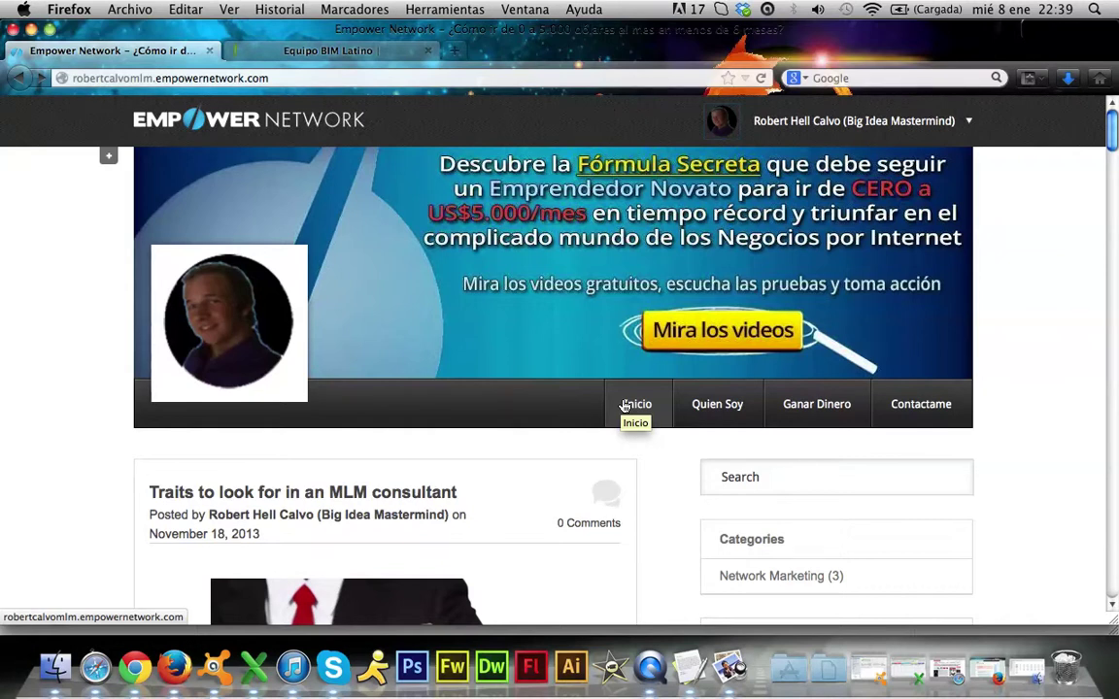
{"action": "key", "text": "F11"}
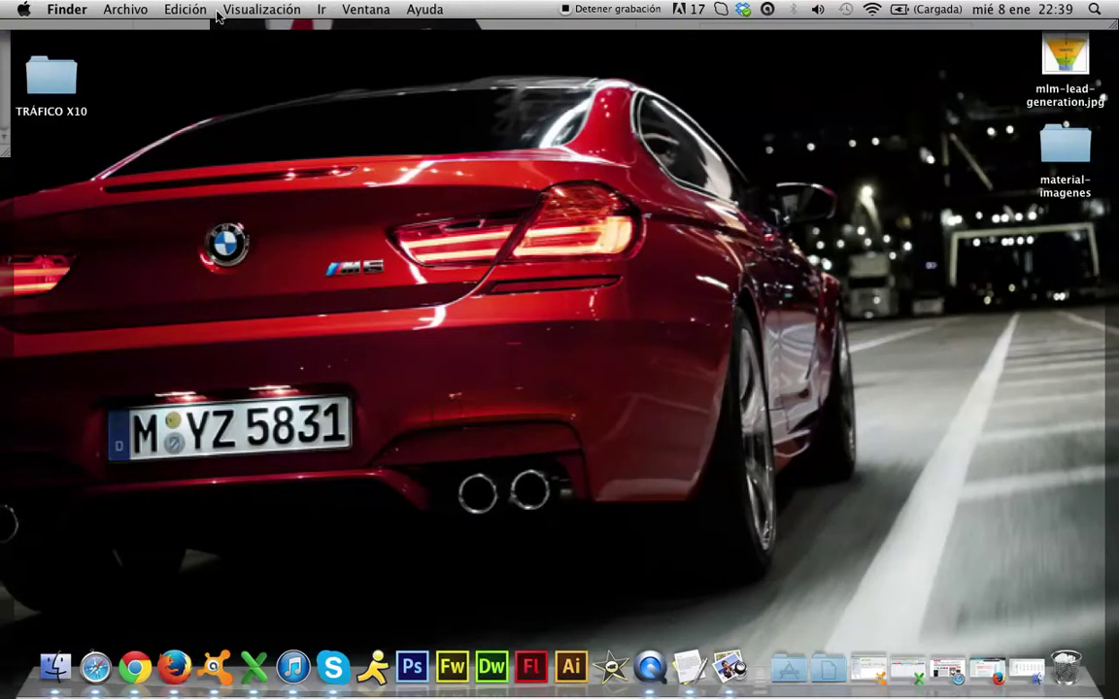